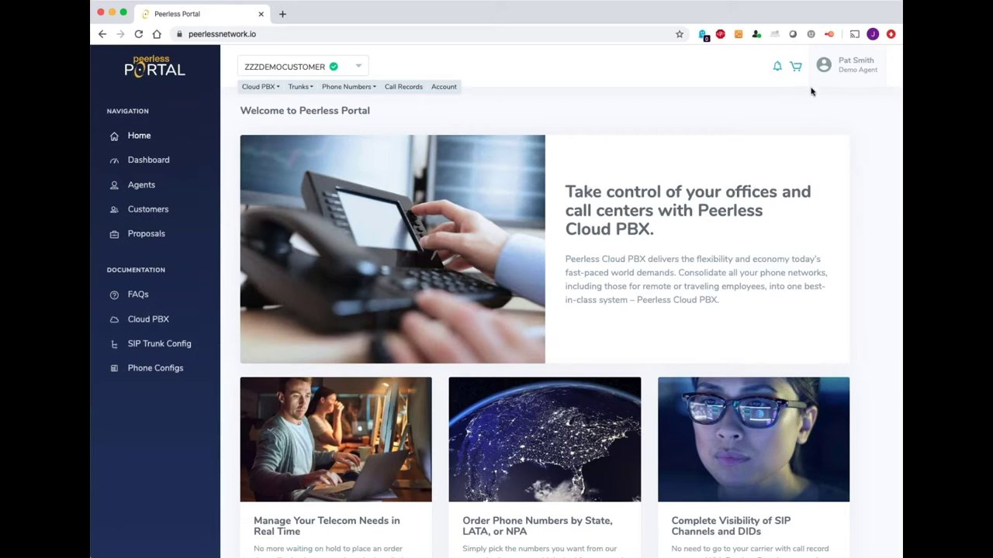
- View the agent's My Account page and check which options the user menu offers
{"action": "left_click", "coordinate": [847, 71]}
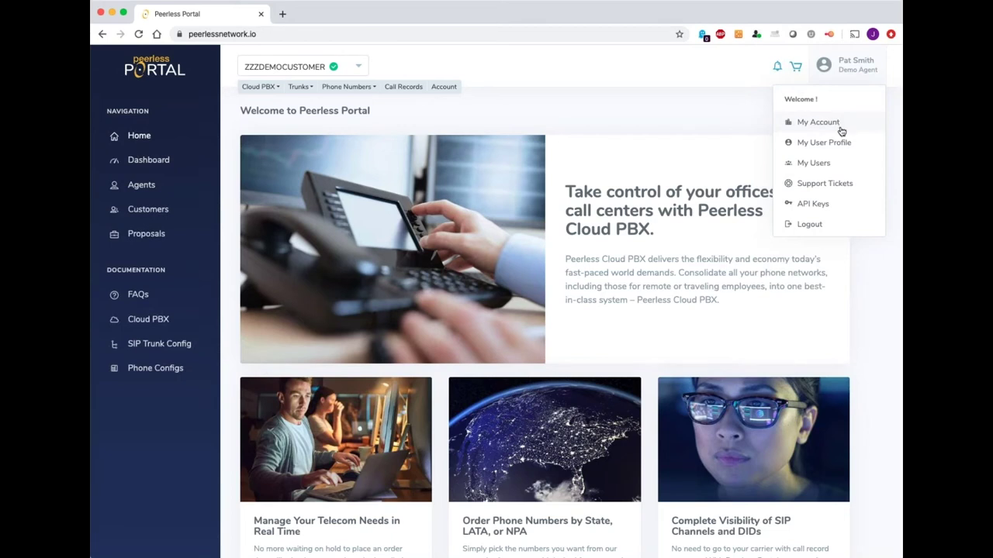
{"action": "left_click", "coordinate": [841, 130]}
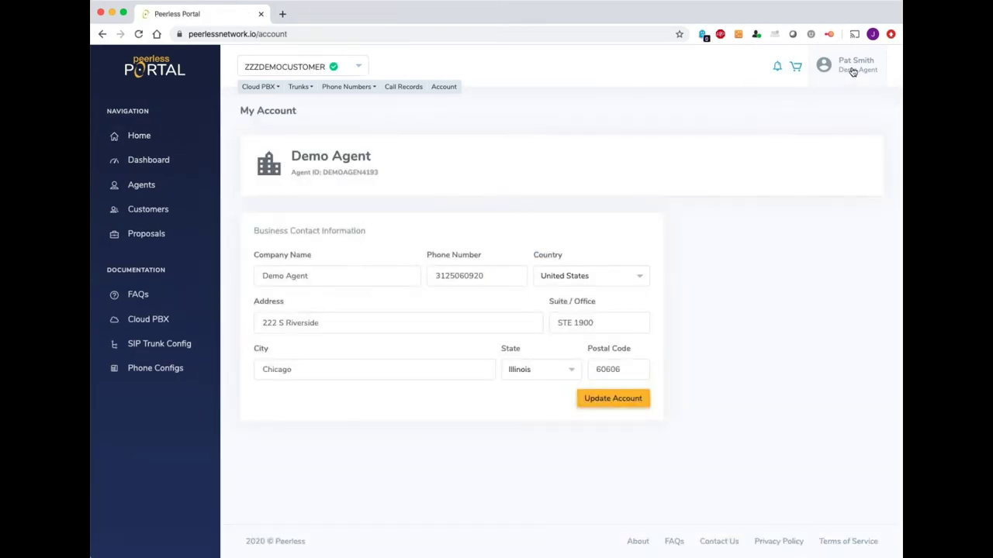
{"action": "left_click", "coordinate": [852, 70]}
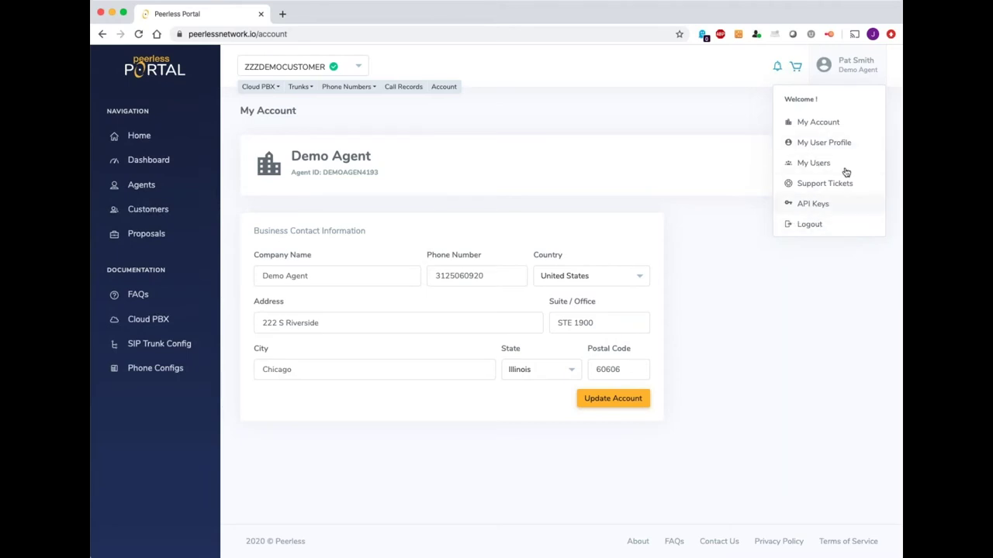
{"action": "left_click", "coordinate": [788, 273]}
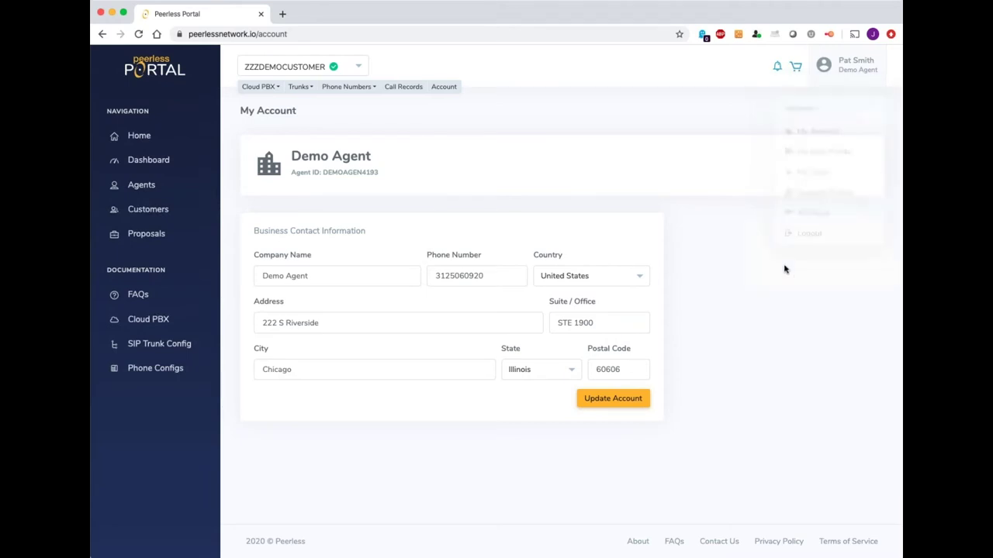
- Look through the portal's Home, Dashboard, Agents and Customers pages
{"action": "left_click", "coordinate": [137, 138]}
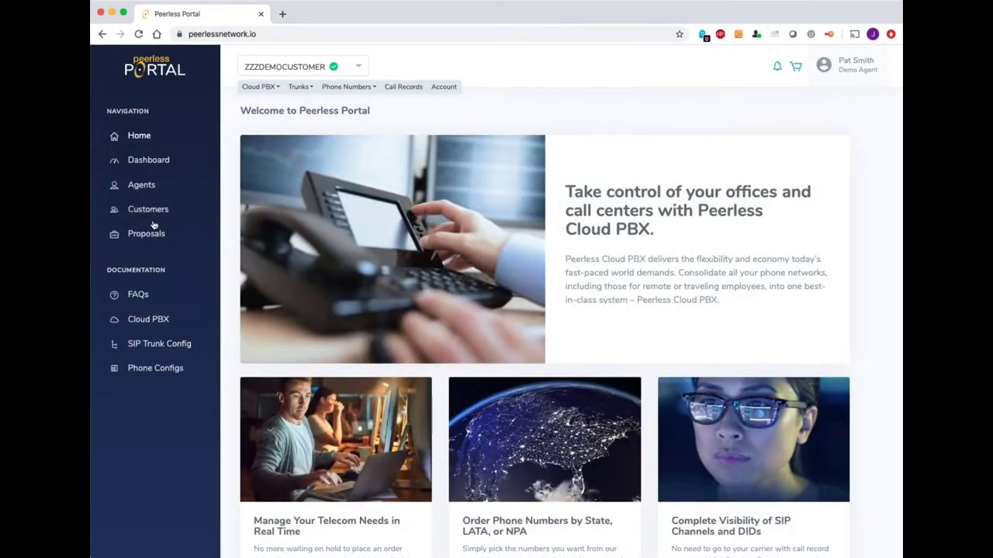
{"action": "left_click", "coordinate": [148, 161]}
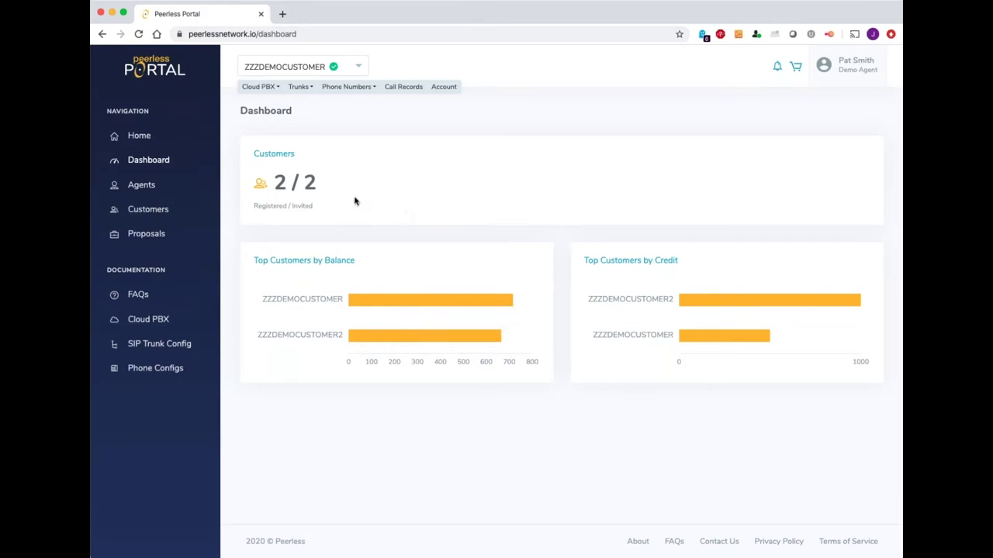
{"action": "left_click", "coordinate": [143, 187]}
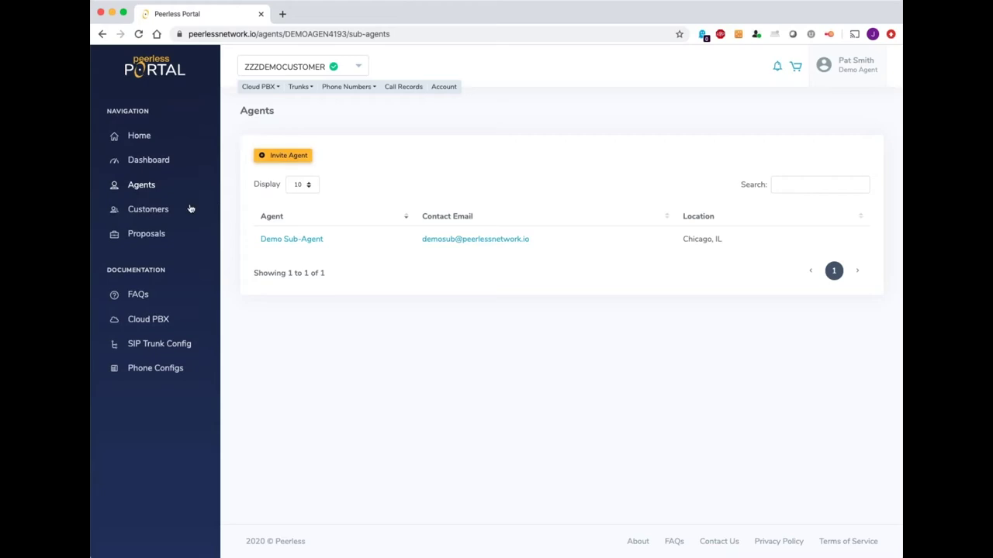
{"action": "left_click", "coordinate": [155, 210]}
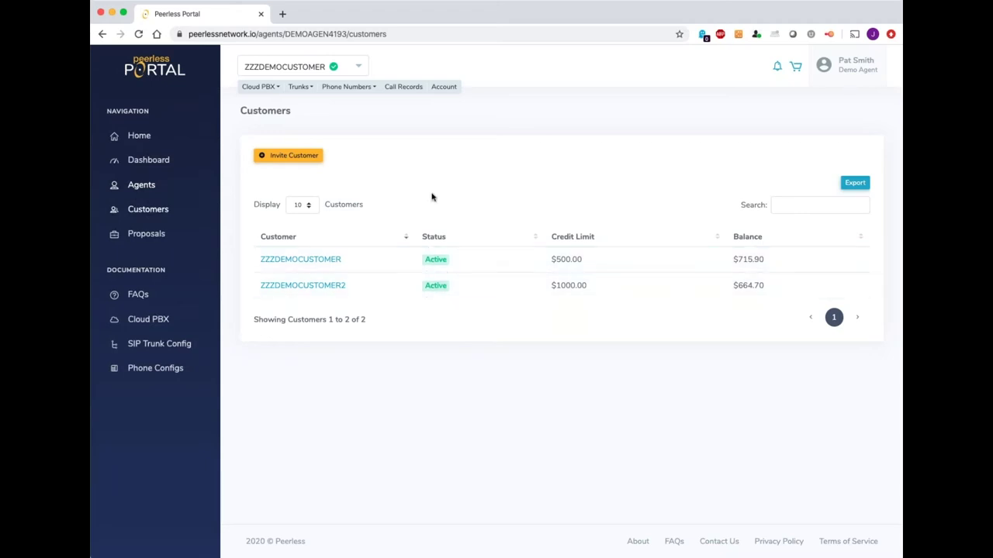
- Start a new customer invitation with the company name Acme Pets
{"action": "left_click", "coordinate": [305, 161]}
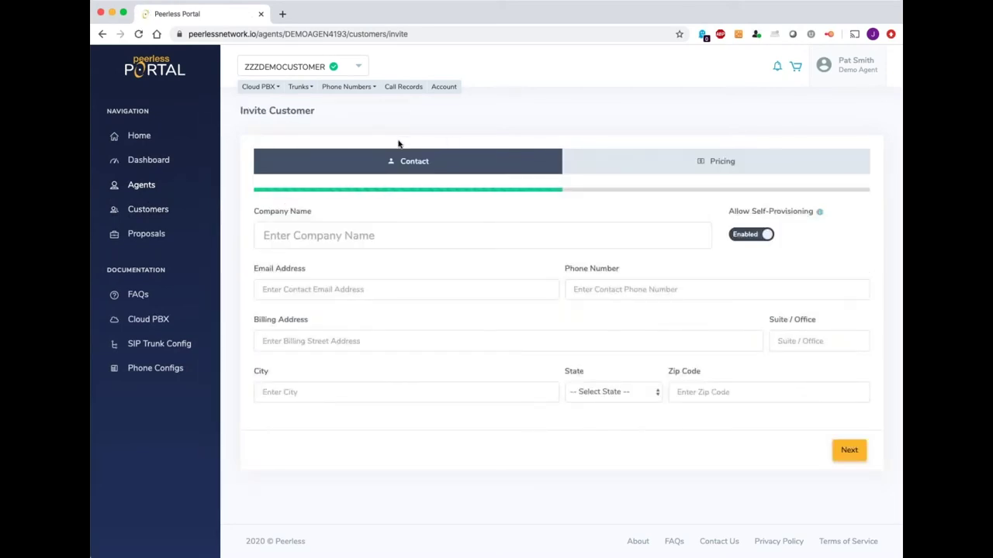
{"action": "left_click", "coordinate": [349, 235]}
{"action": "type", "text": "Ac"}
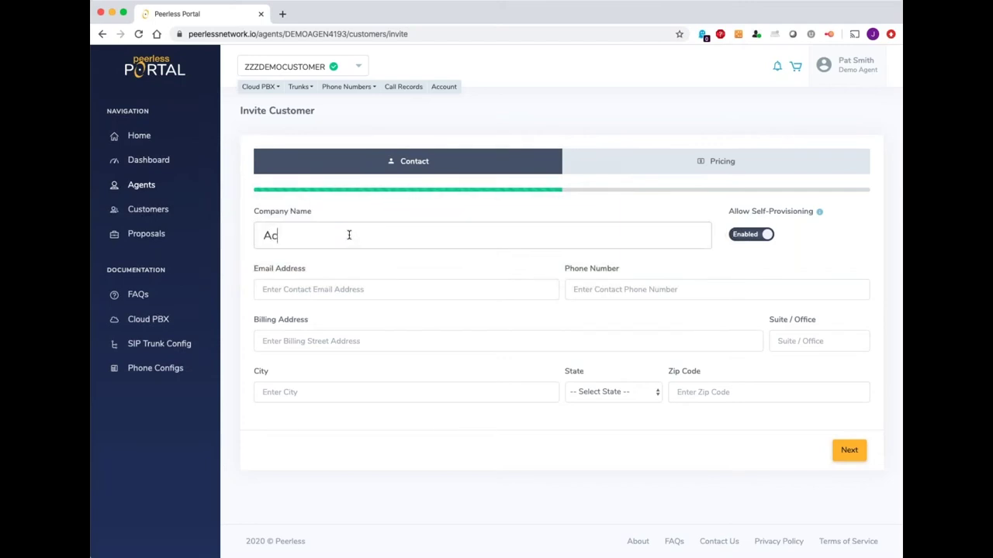
{"action": "type", "text": "me Pets"}
- Review the 36 Month Term rates in the invitation's pricing and select that term for the customer
{"action": "left_click", "coordinate": [698, 163]}
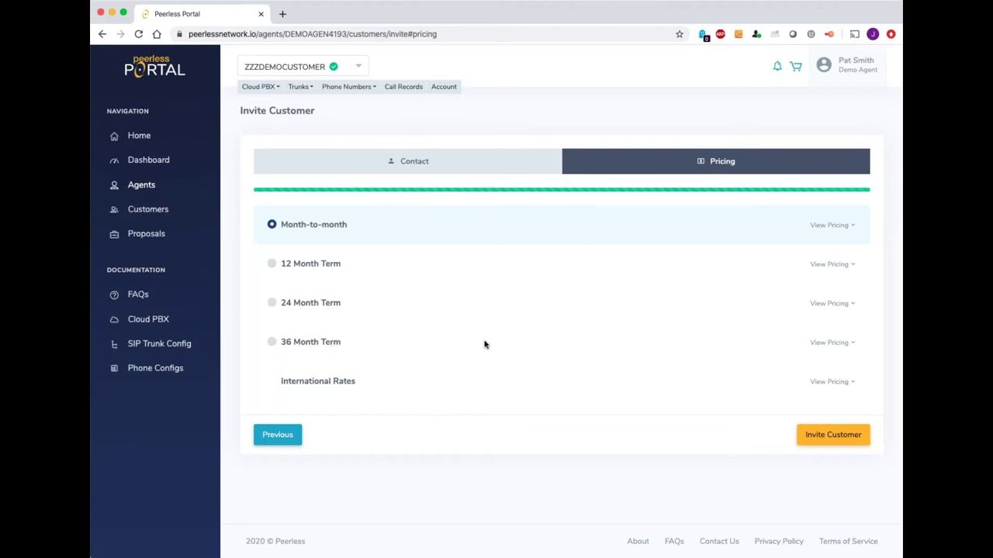
{"action": "left_click", "coordinate": [831, 345]}
{"action": "scroll", "coordinate": [704, 320], "scroll_direction": "down", "scroll_amount": 3}
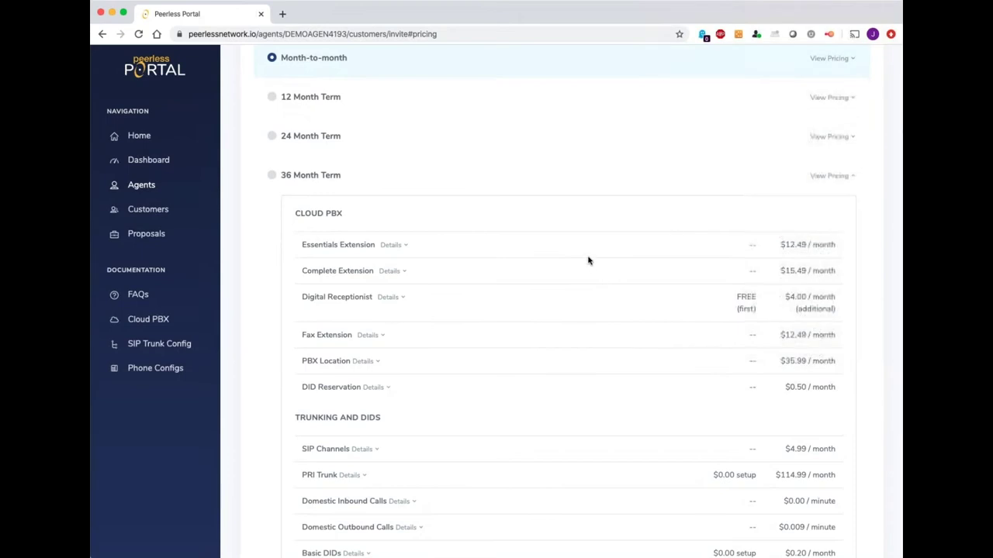
{"action": "scroll", "coordinate": [587, 248], "scroll_direction": "down", "scroll_amount": 1}
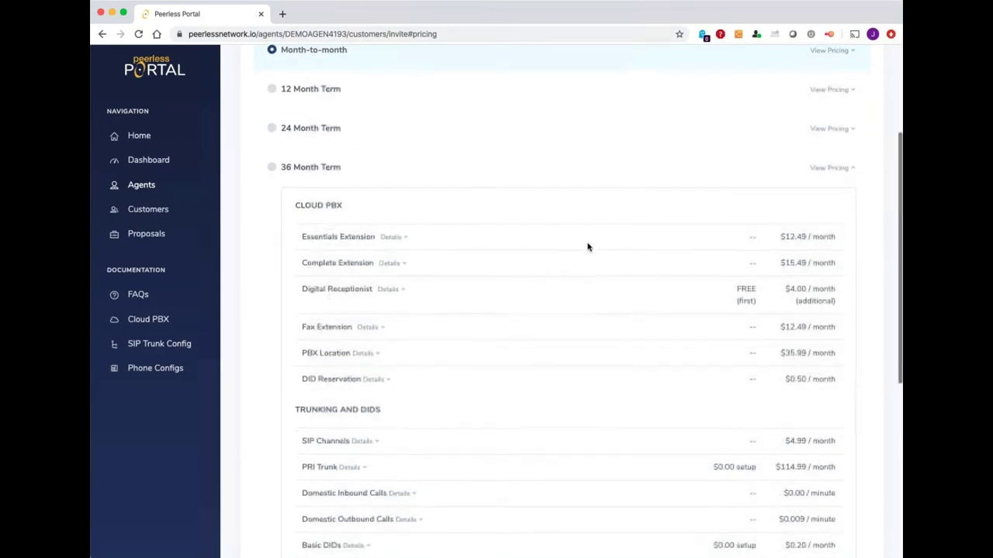
{"action": "left_click", "coordinate": [272, 166]}
{"action": "left_click", "coordinate": [848, 174]}
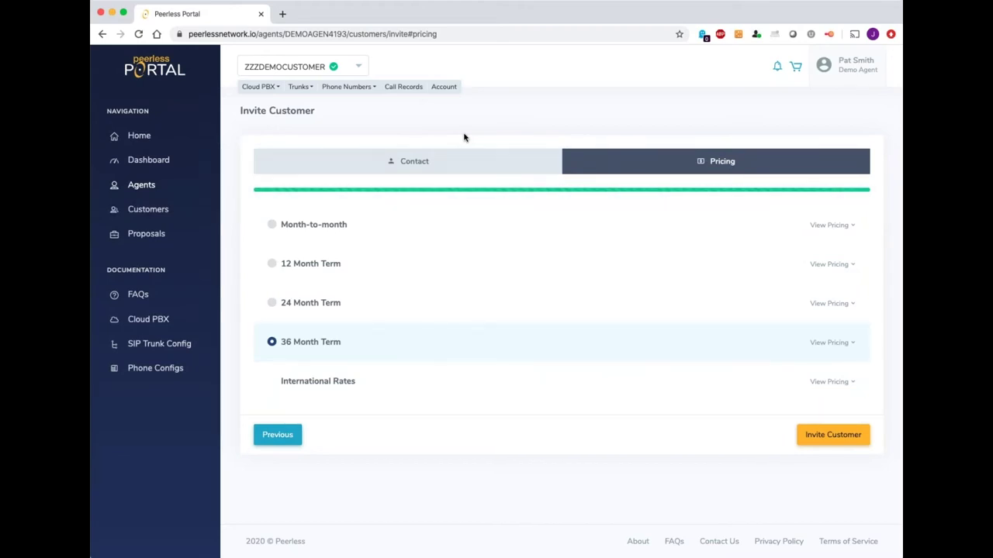
- Start a new proposal and title it Acme Pets
{"action": "left_click", "coordinate": [145, 233]}
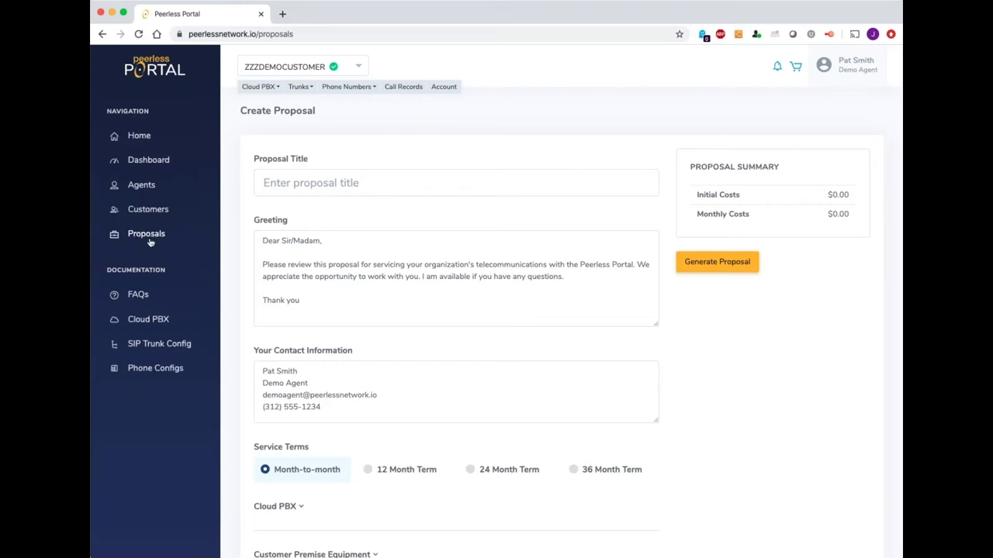
{"action": "left_click", "coordinate": [332, 180]}
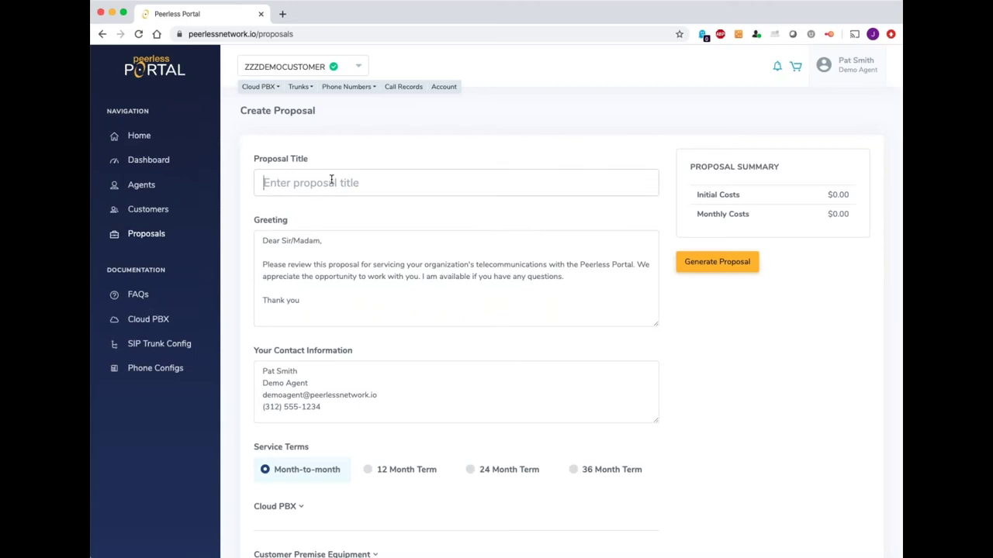
{"action": "type", "text": "Acme Pets"}
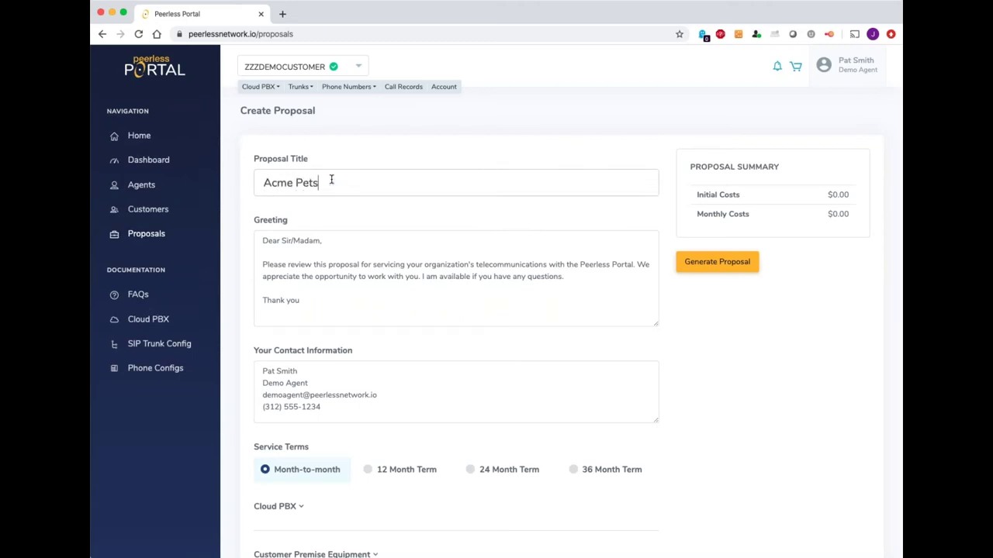
- Review the proposal's default greeting text and the agent's prefilled contact information
{"action": "left_click_drag", "start_coordinate": [381, 290], "coordinate": [296, 231]}
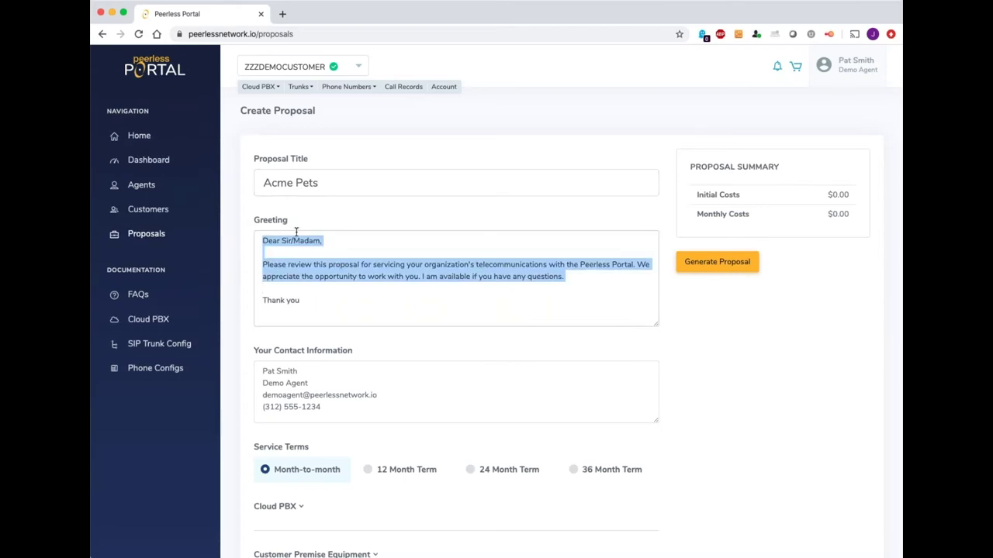
{"action": "left_click", "coordinate": [373, 283]}
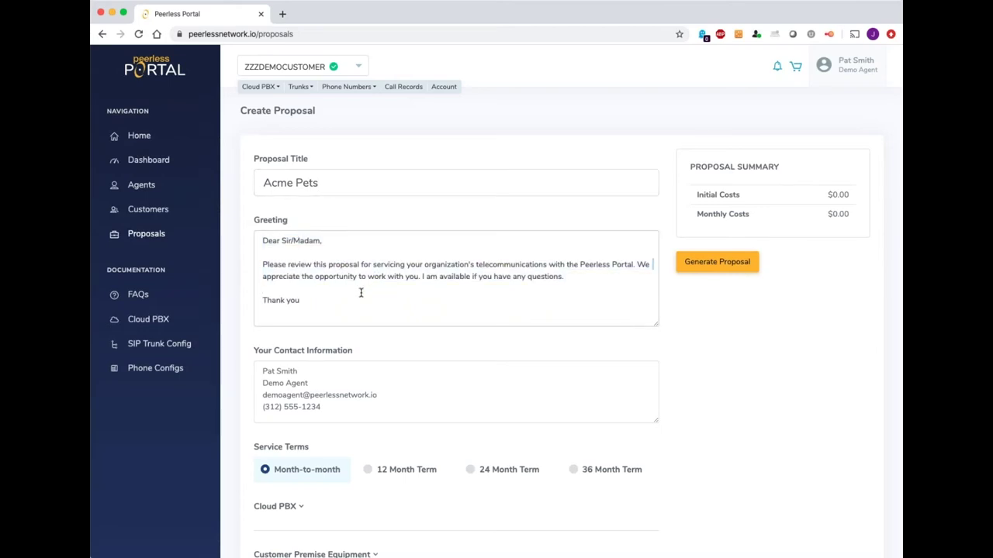
{"action": "scroll", "coordinate": [359, 290], "scroll_direction": "down", "scroll_amount": 1}
{"action": "left_click_drag", "start_coordinate": [324, 366], "coordinate": [275, 319]}
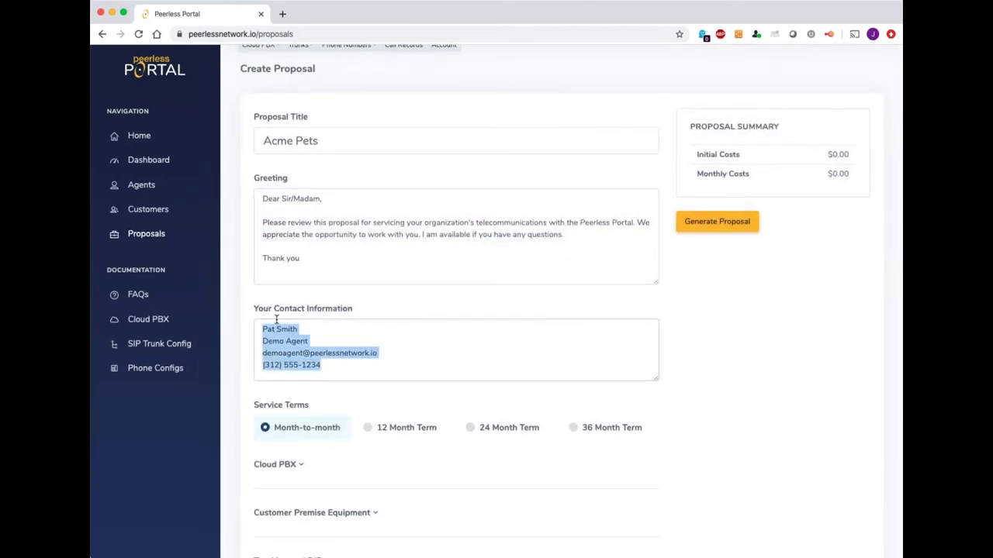
{"action": "left_click", "coordinate": [438, 342]}
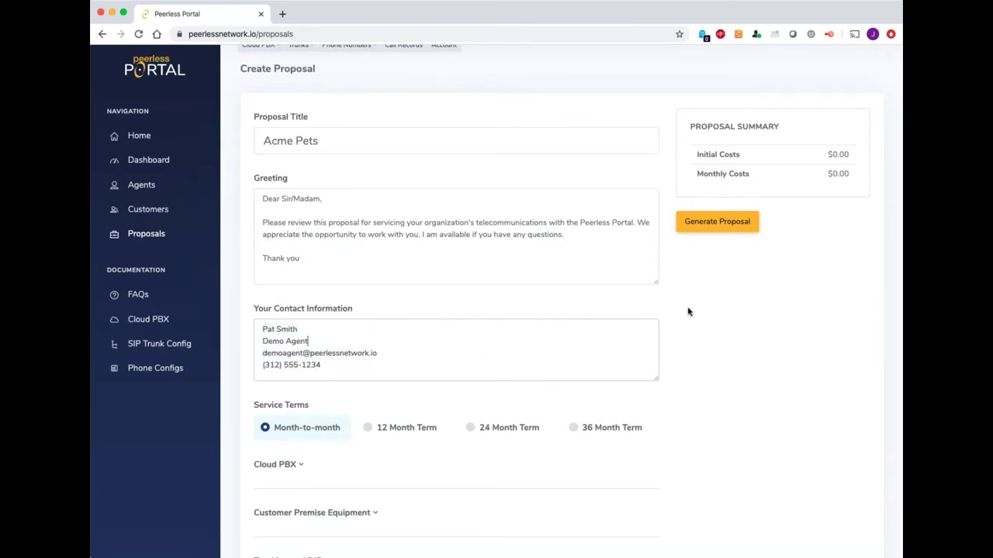
- Set the proposal to a 36 Month Term with Cloud PBX quantities of 10 Complete Extensions and 2 Essentials Extensions, and check the cost summary
{"action": "scroll", "coordinate": [688, 312], "scroll_direction": "down", "scroll_amount": 4}
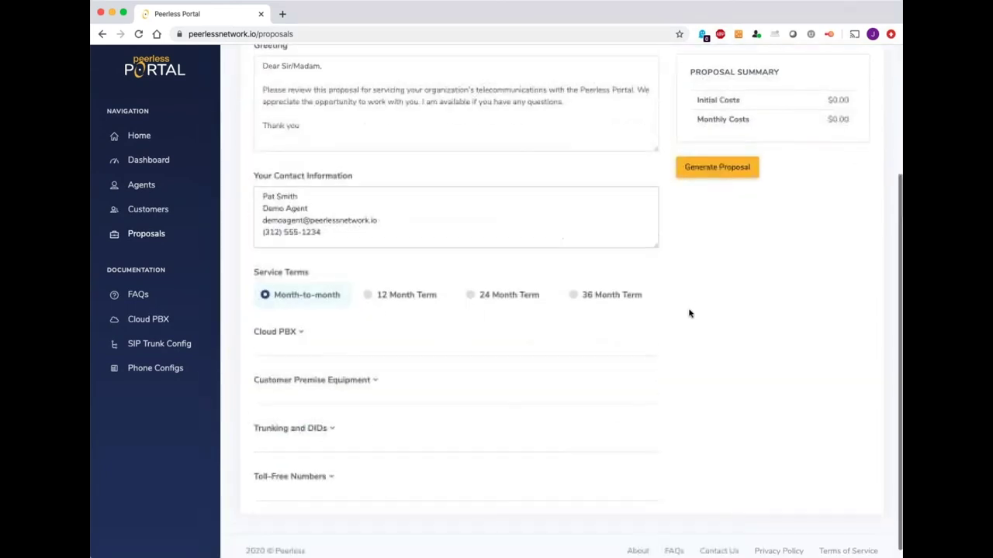
{"action": "left_click", "coordinate": [574, 286]}
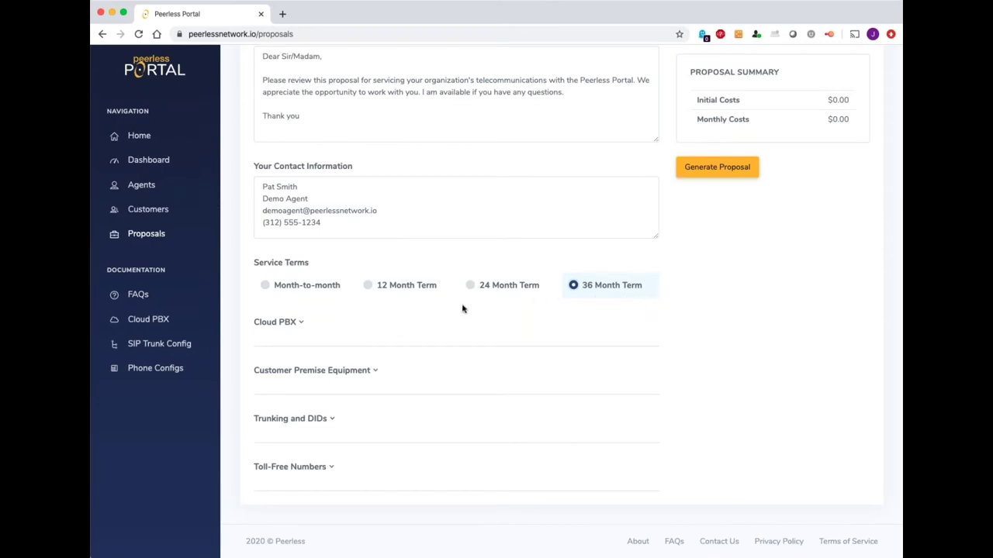
{"action": "left_click", "coordinate": [299, 323]}
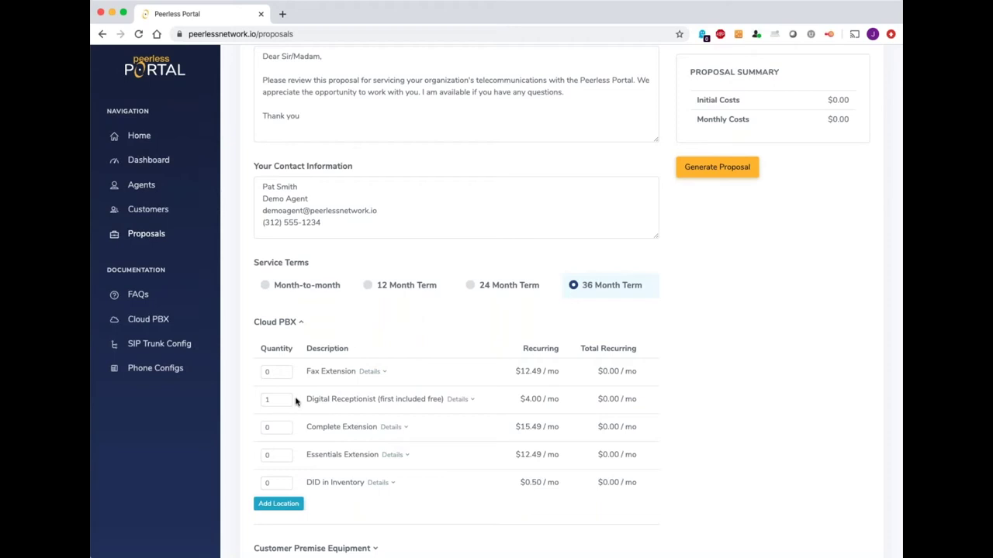
{"action": "left_click_drag", "start_coordinate": [269, 428], "coordinate": [257, 427]}
{"action": "type", "text": "10"}
{"action": "double_click", "coordinate": [264, 454]}
{"action": "type", "text": "2"}
{"action": "left_click_drag", "start_coordinate": [692, 69], "coordinate": [848, 116]}
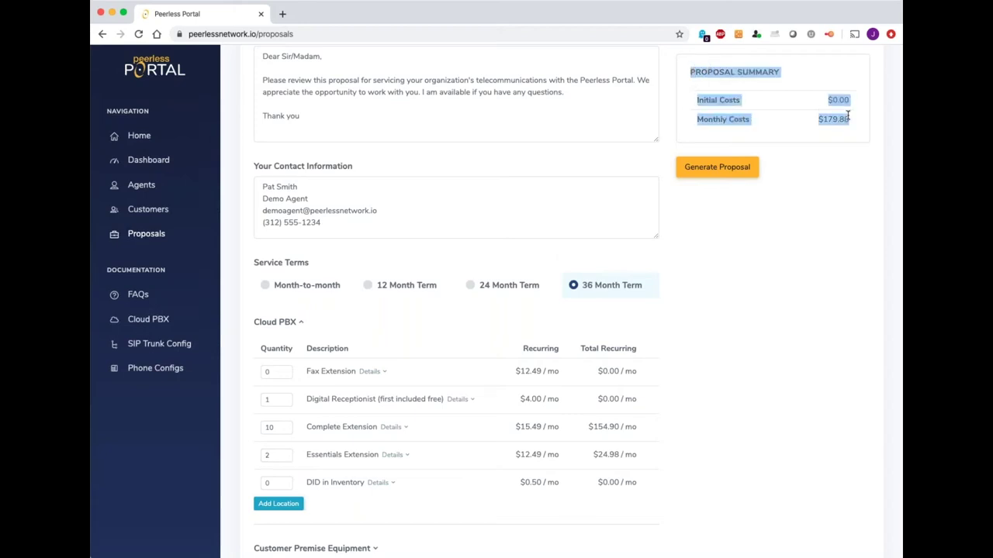
{"action": "left_click", "coordinate": [842, 123]}
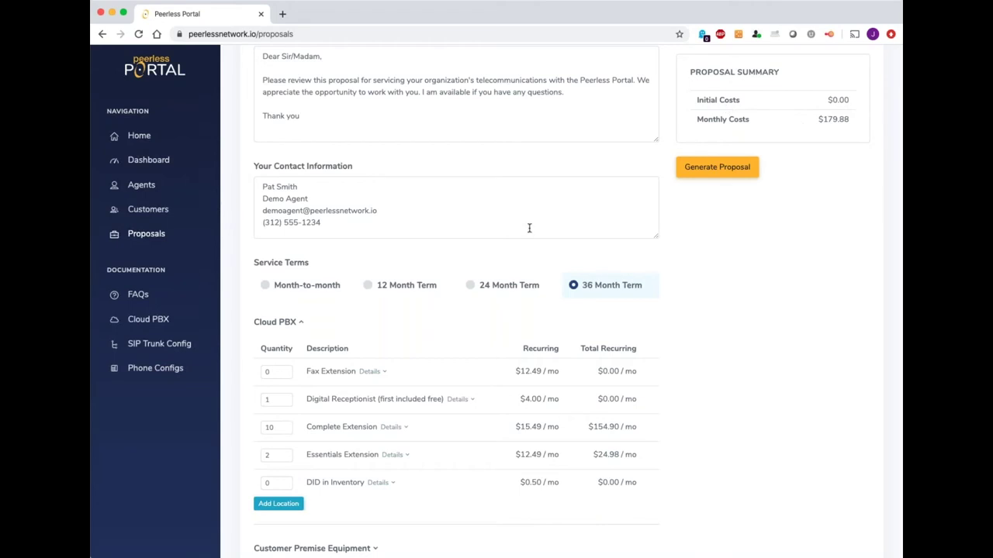
- Open the customer premise equipment catalog for the proposal and set the Polycom VVX 250 quantity to 12
{"action": "scroll", "coordinate": [506, 260], "scroll_direction": "down", "scroll_amount": 5}
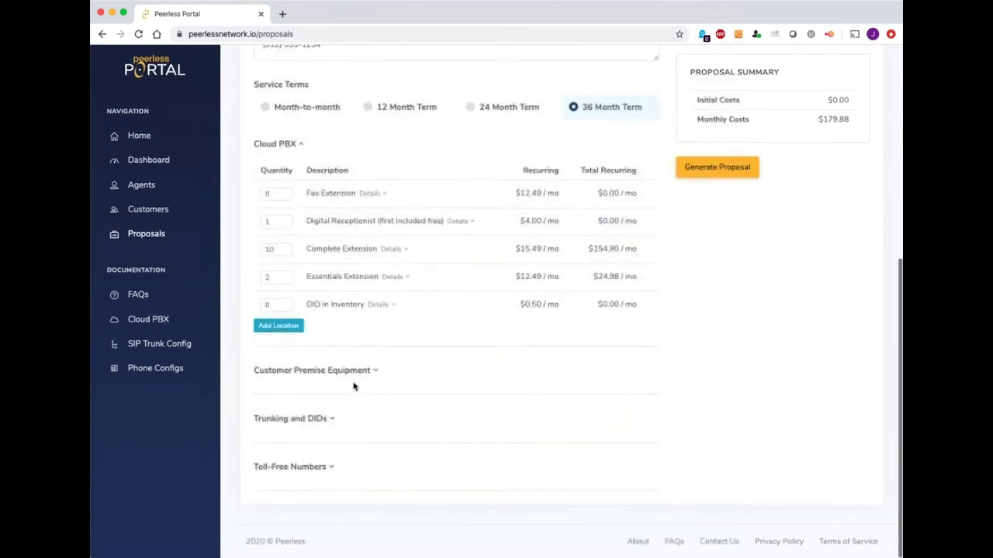
{"action": "left_click", "coordinate": [369, 372]}
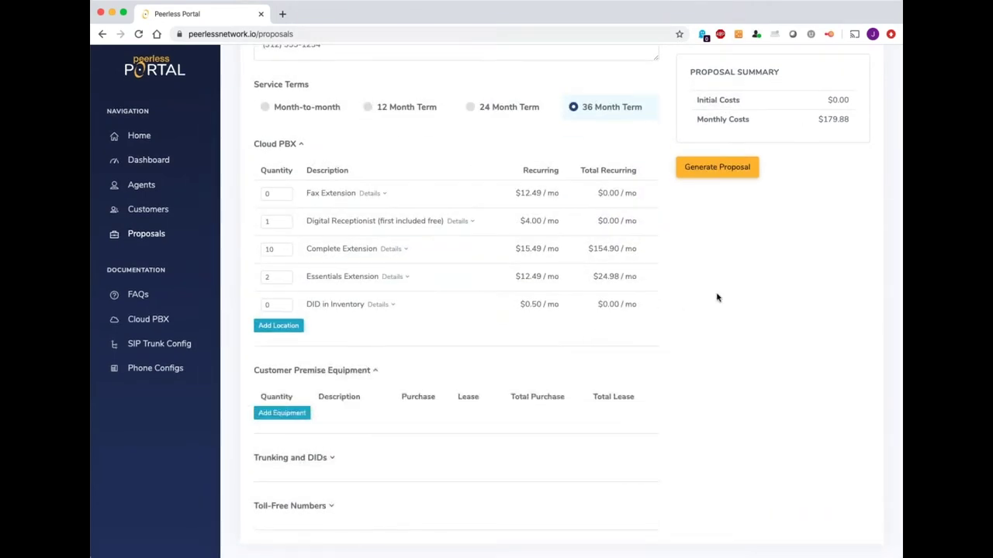
{"action": "left_click", "coordinate": [298, 409]}
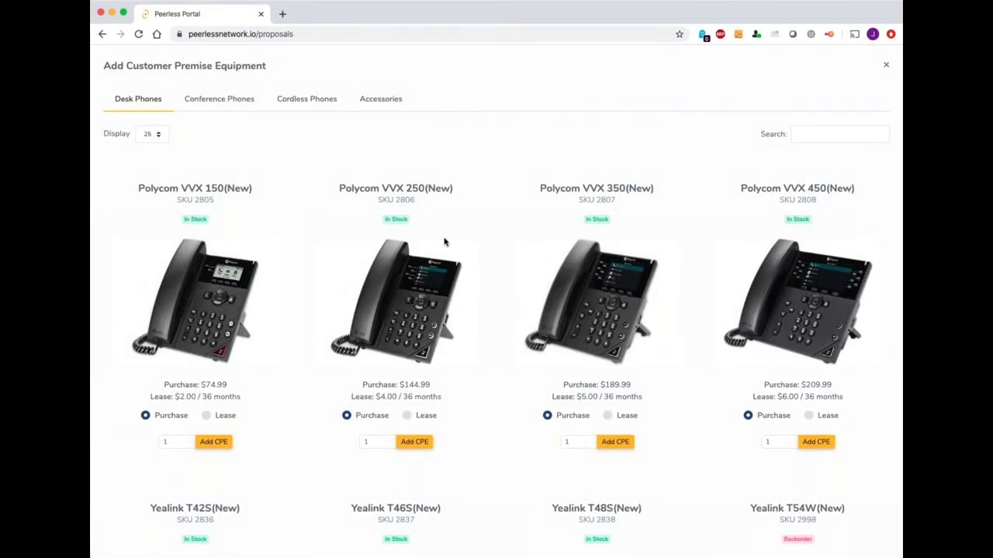
{"action": "scroll", "coordinate": [392, 380], "scroll_direction": "down", "scroll_amount": 1}
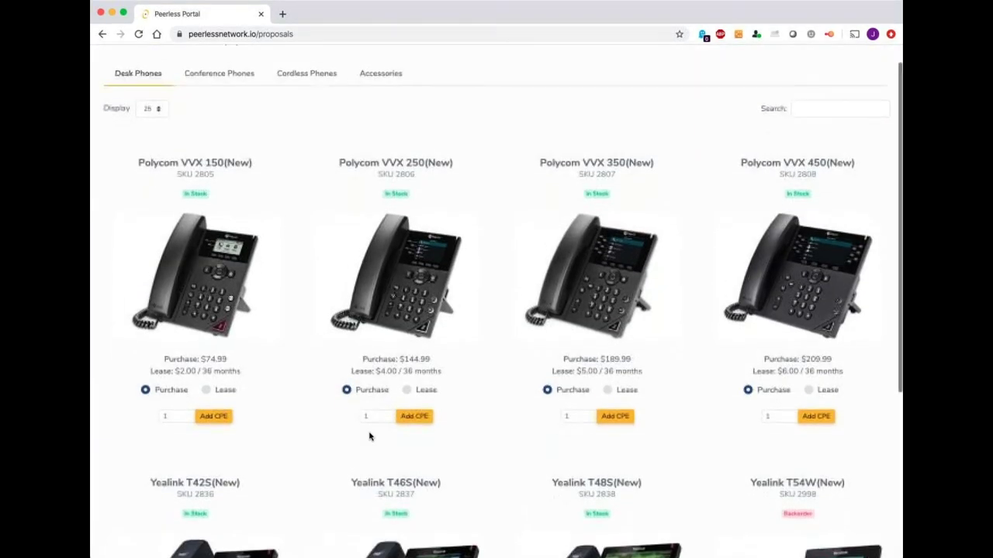
{"action": "left_click_drag", "start_coordinate": [370, 410], "coordinate": [348, 411]}
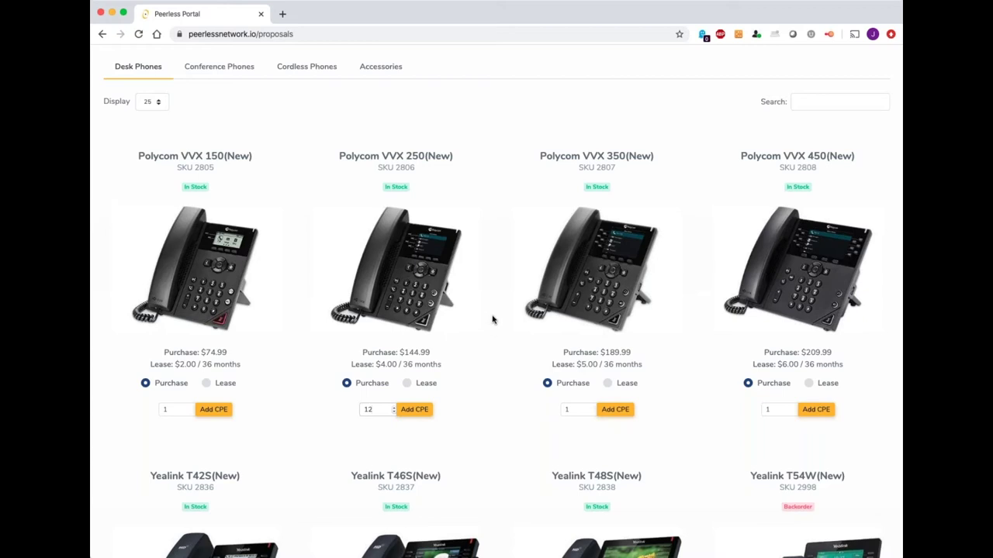
- Switch the 12 Polycom VVX 250 phones to Lease and add them to the proposal's customer premise equipment
{"action": "scroll", "coordinate": [494, 330], "scroll_direction": "down", "scroll_amount": 3}
{"action": "scroll", "coordinate": [497, 325], "scroll_direction": "up", "scroll_amount": 2}
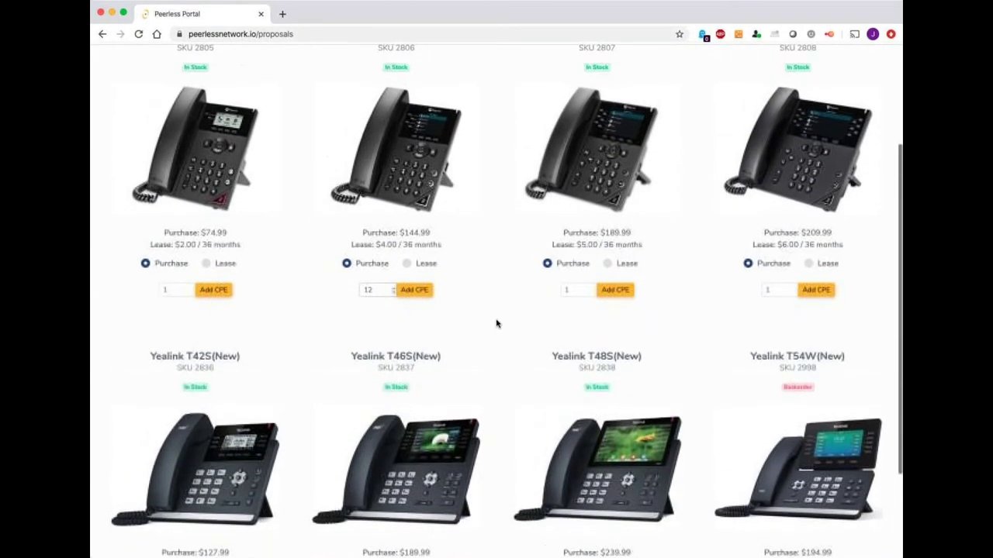
{"action": "scroll", "coordinate": [496, 324], "scroll_direction": "down", "scroll_amount": 1}
{"action": "scroll", "coordinate": [497, 324], "scroll_direction": "up", "scroll_amount": 3}
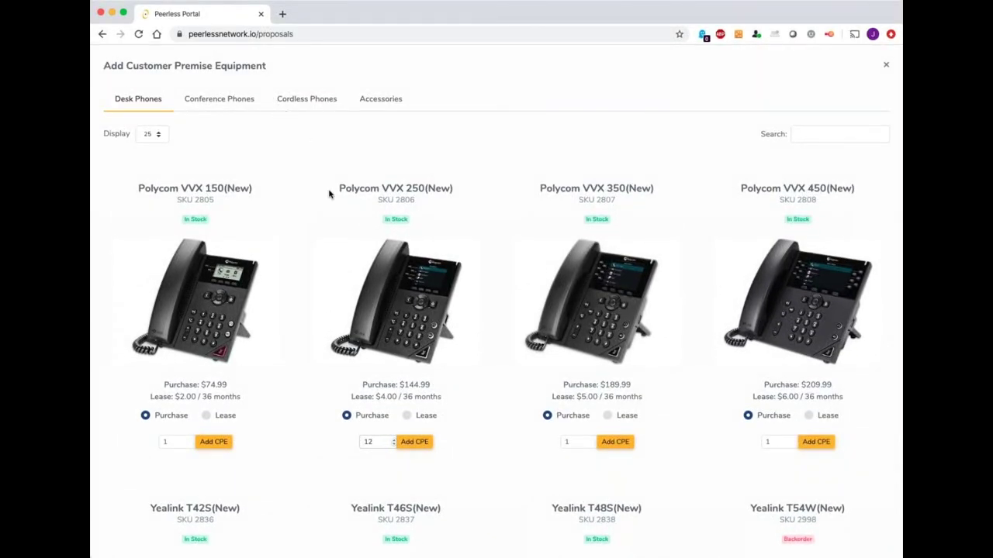
{"action": "left_click", "coordinate": [406, 416]}
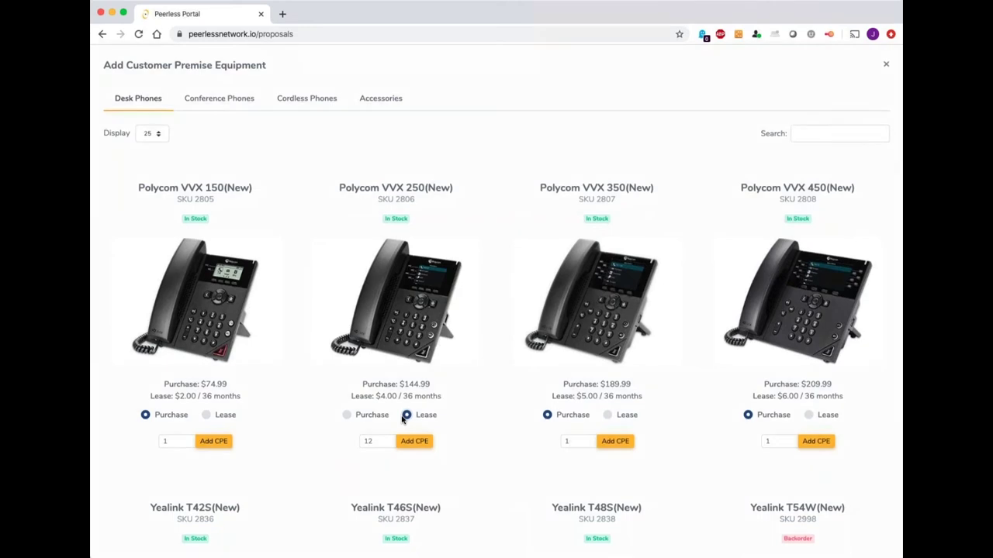
{"action": "scroll", "coordinate": [406, 419], "scroll_direction": "down", "scroll_amount": 1}
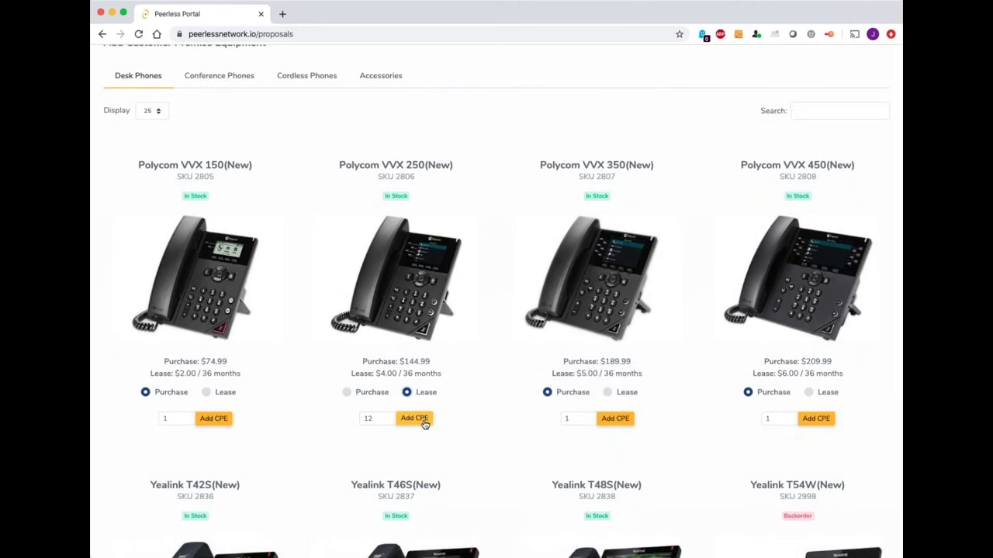
{"action": "left_click", "coordinate": [424, 422]}
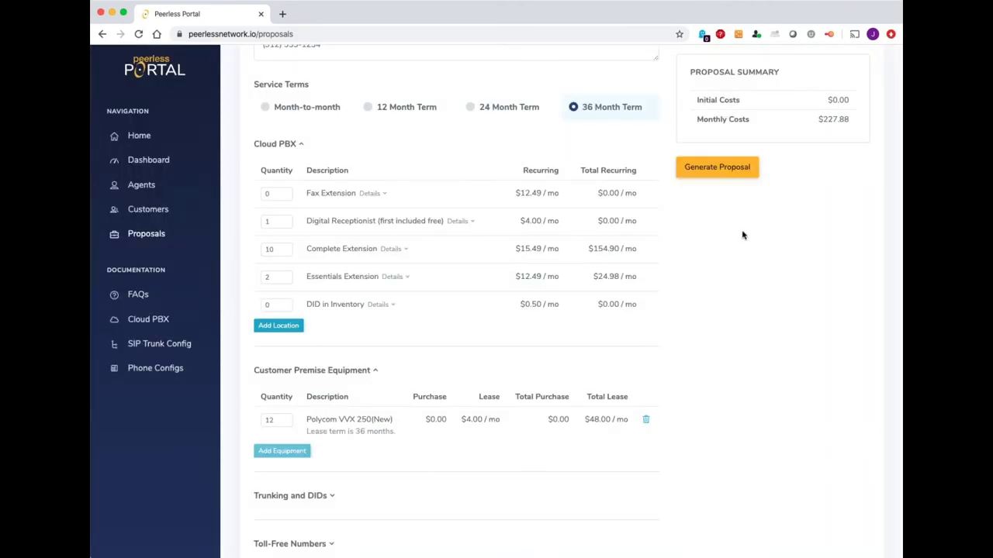
- Expand the Trunking and DIDs section of the proposal and set the PRI Trunk quantity to 1
{"action": "scroll", "coordinate": [744, 371], "scroll_direction": "down", "scroll_amount": 2}
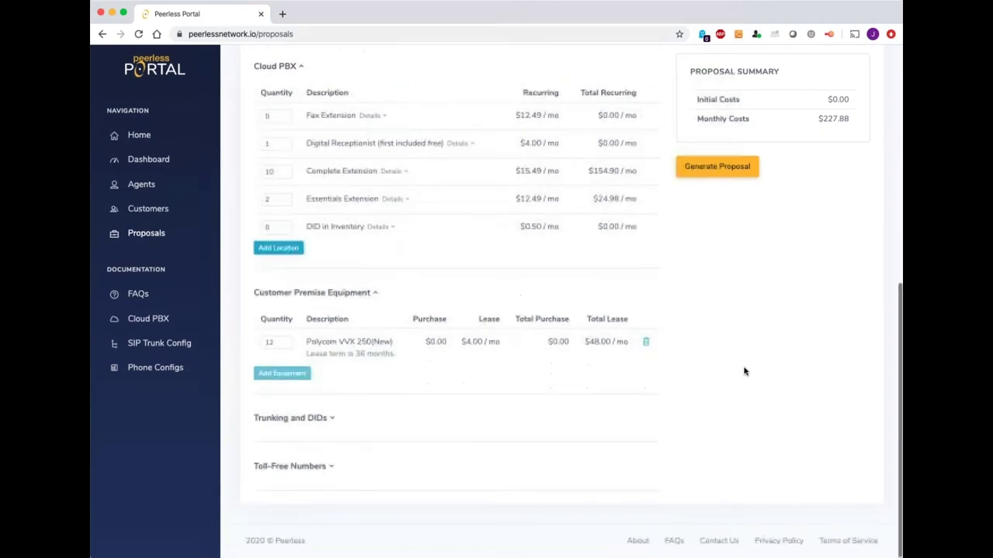
{"action": "left_click", "coordinate": [329, 420]}
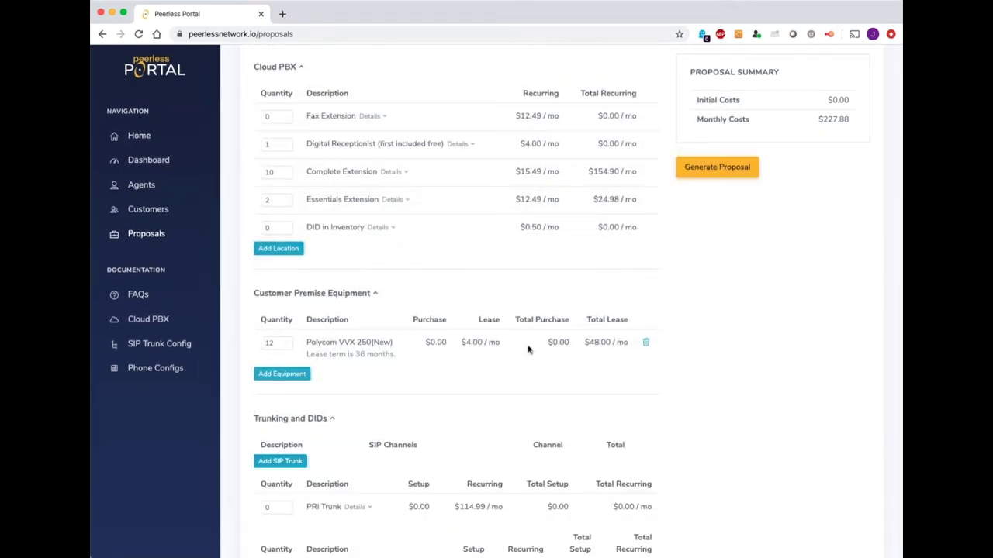
{"action": "scroll", "coordinate": [639, 324], "scroll_direction": "down", "scroll_amount": 5}
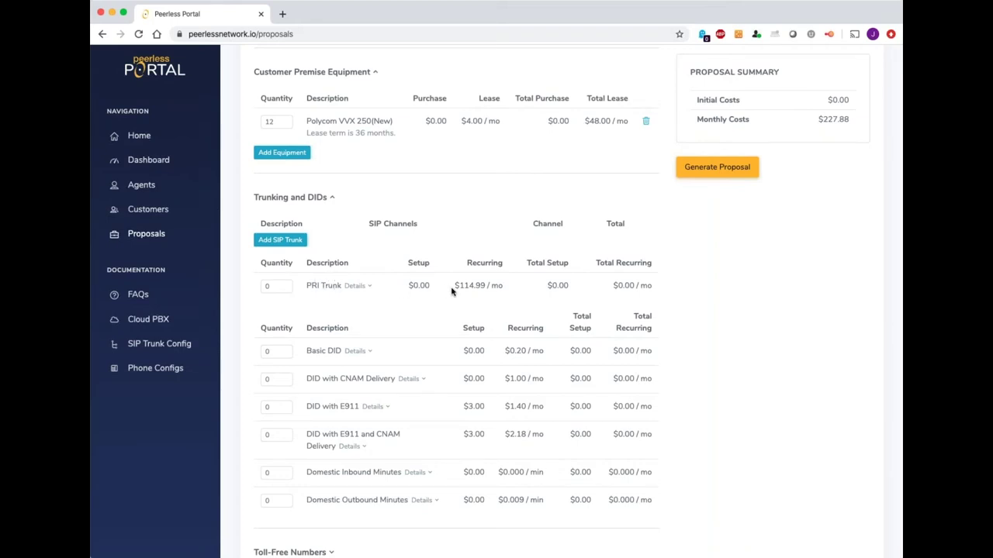
{"action": "left_click", "coordinate": [289, 284]}
- Expand the Toll-Free Numbers section and review its number and minutes options
{"action": "scroll", "coordinate": [764, 266], "scroll_direction": "down", "scroll_amount": 2}
{"action": "left_click", "coordinate": [317, 468]}
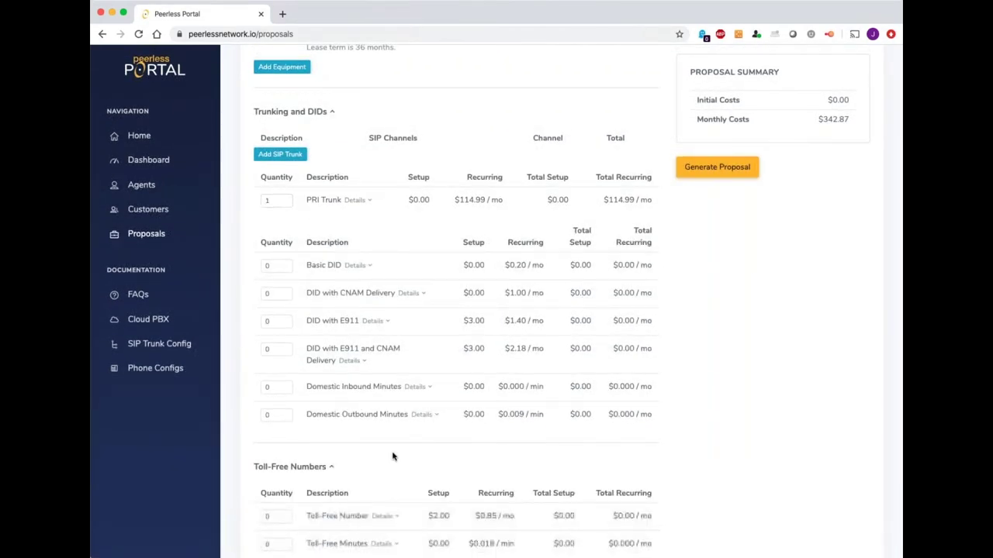
{"action": "scroll", "coordinate": [393, 456], "scroll_direction": "down", "scroll_amount": 2}
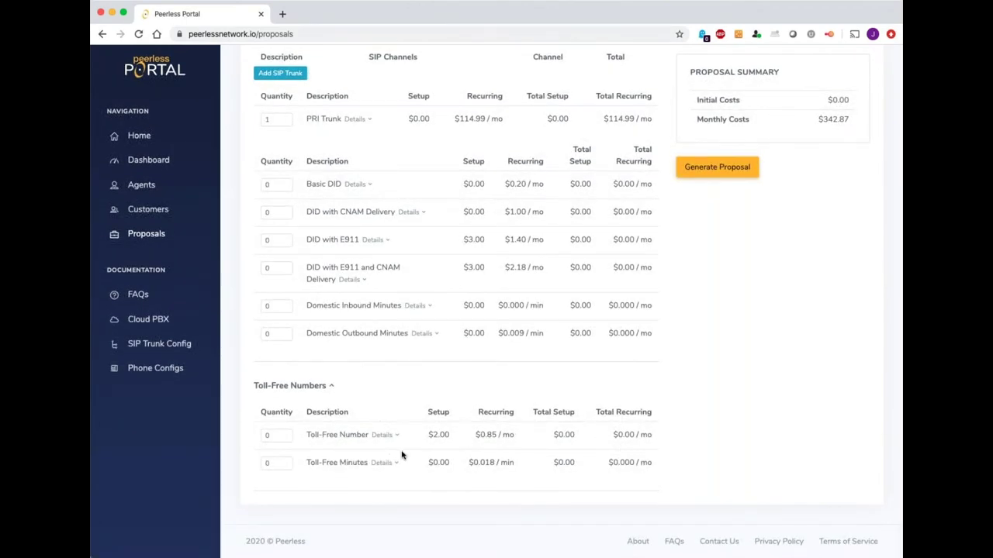
- Generate the Acme Pets proposal and open the downloaded PDF
{"action": "scroll", "coordinate": [403, 454], "scroll_direction": "up", "scroll_amount": 10}
{"action": "scroll", "coordinate": [565, 310], "scroll_direction": "up", "scroll_amount": 2}
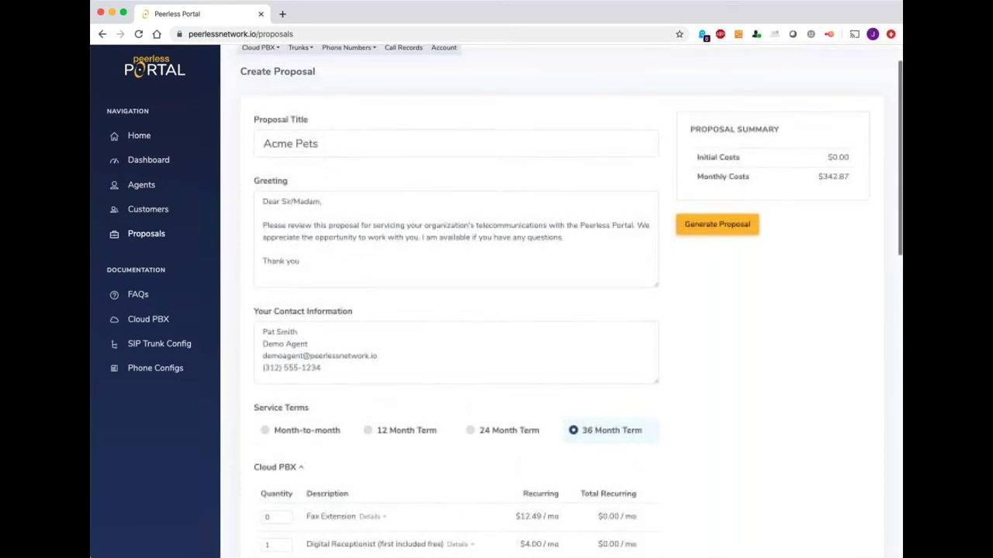
{"action": "left_click", "coordinate": [723, 238]}
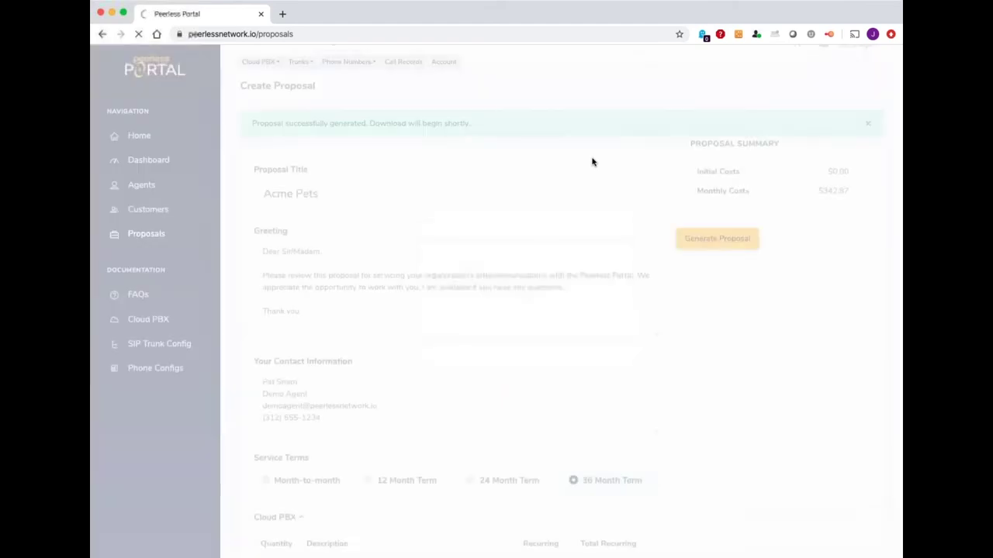
{"action": "left_click", "coordinate": [167, 543]}
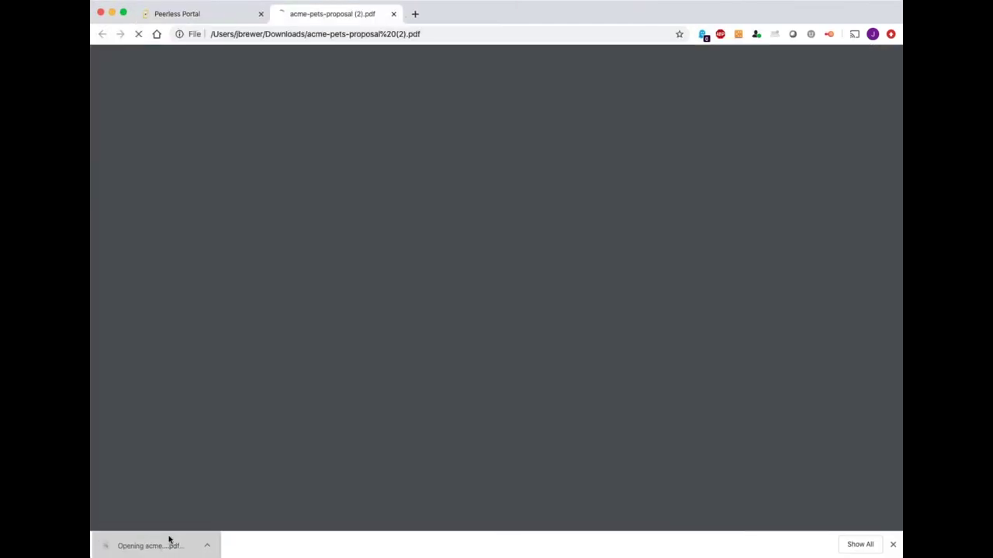
- Review the proposal PDF's cover, greeting letter, company background, products and solutions, and Peerless Portal feature pages
{"action": "scroll", "coordinate": [543, 169], "scroll_direction": "down", "scroll_amount": 3}
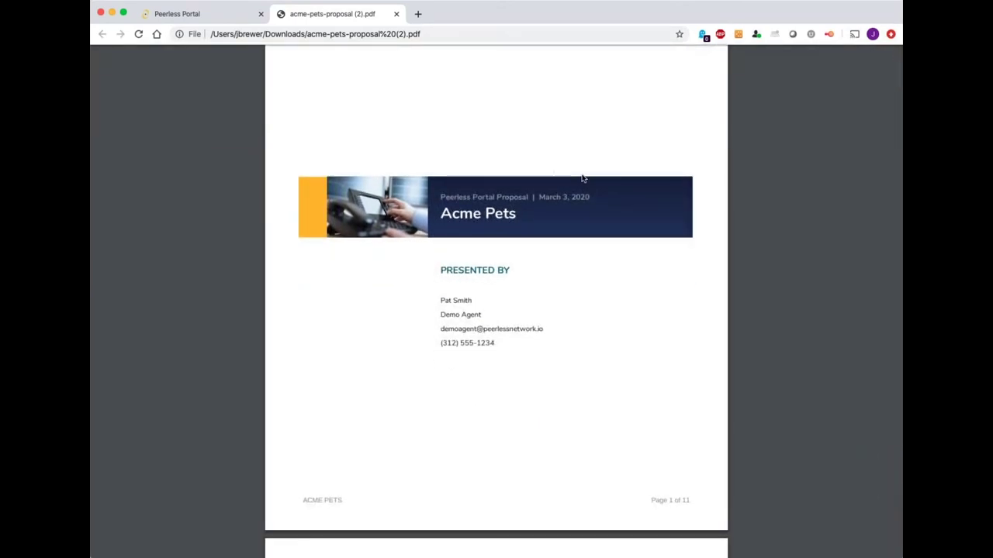
{"action": "scroll", "coordinate": [585, 178], "scroll_direction": "down", "scroll_amount": 1}
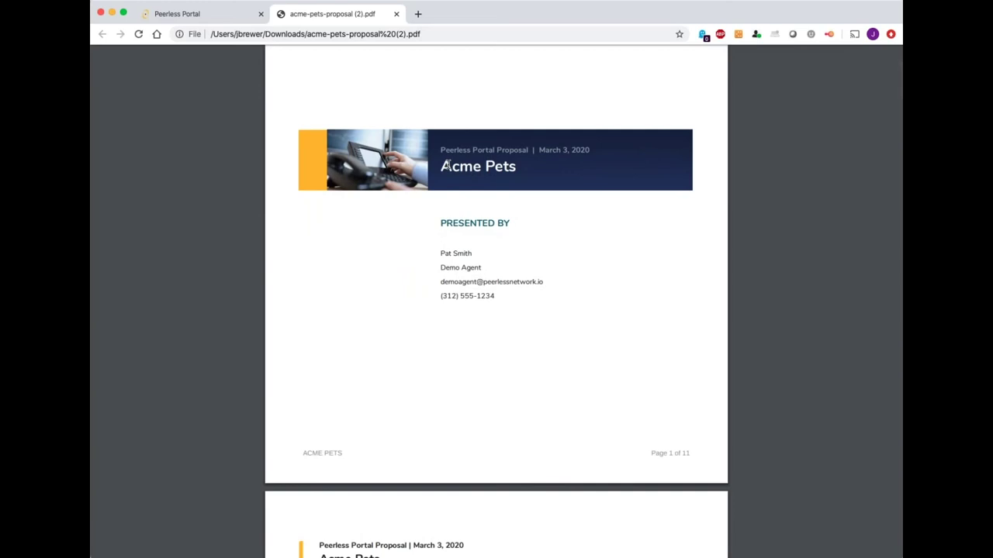
{"action": "scroll", "coordinate": [440, 163], "scroll_direction": "down", "scroll_amount": 5}
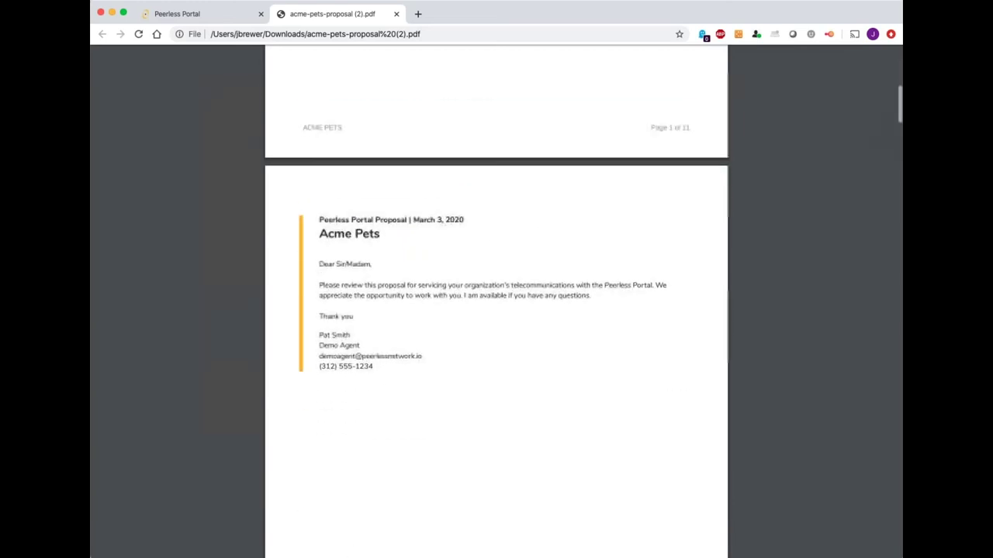
{"action": "scroll", "coordinate": [470, 311], "scroll_direction": "down", "scroll_amount": 8}
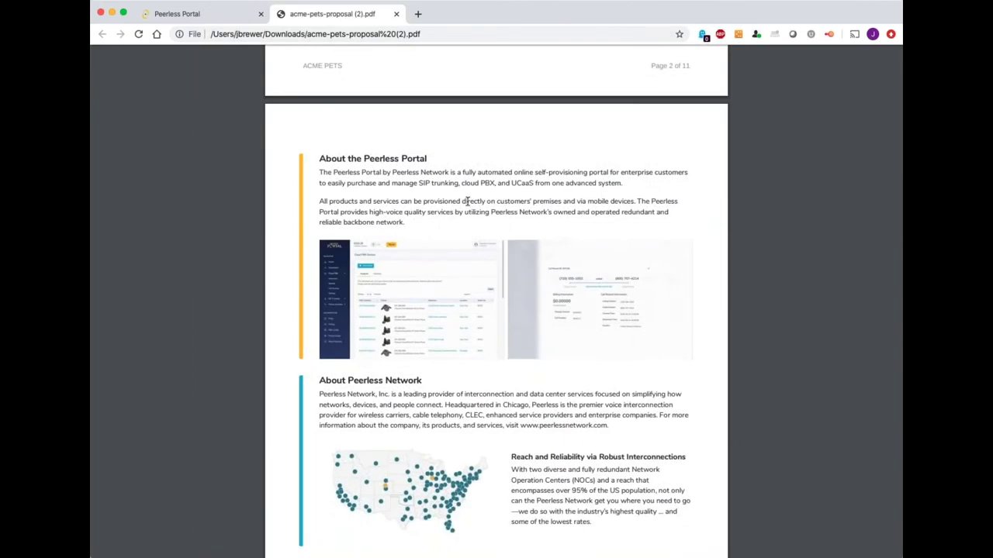
{"action": "scroll", "coordinate": [425, 177], "scroll_direction": "down", "scroll_amount": 2}
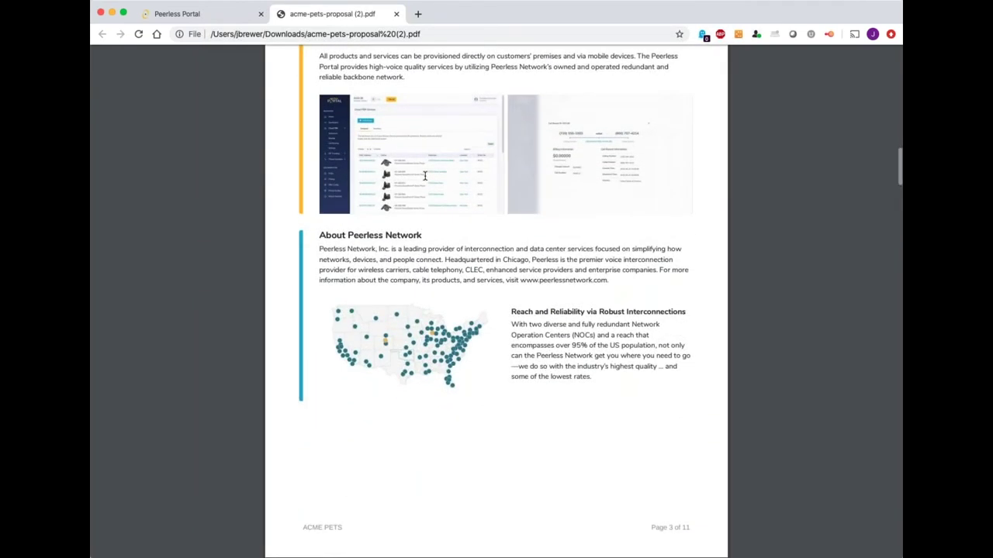
{"action": "scroll", "coordinate": [424, 176], "scroll_direction": "down", "scroll_amount": 2}
{"action": "scroll", "coordinate": [423, 174], "scroll_direction": "down", "scroll_amount": 4}
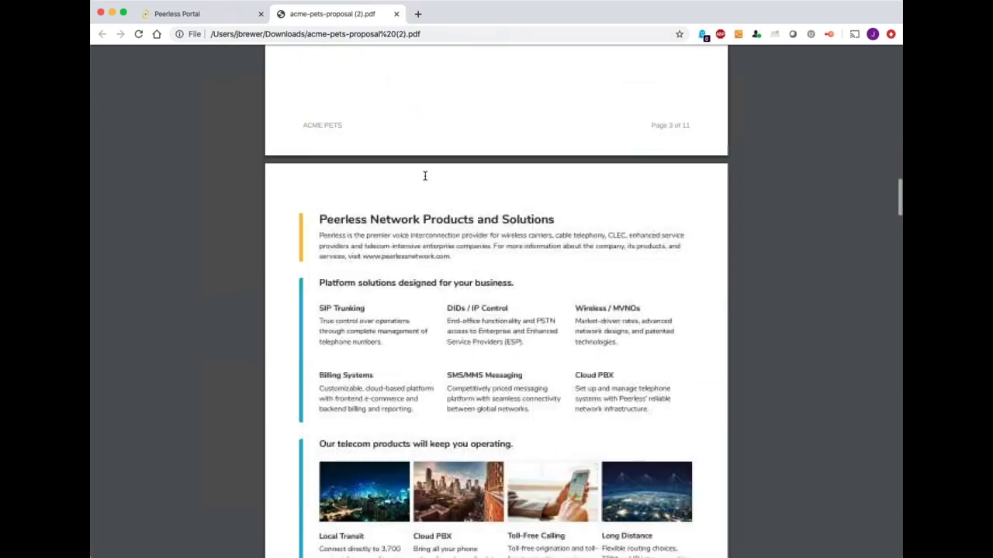
{"action": "scroll", "coordinate": [437, 192], "scroll_direction": "down", "scroll_amount": 1}
{"action": "scroll", "coordinate": [437, 192], "scroll_direction": "down", "scroll_amount": 6}
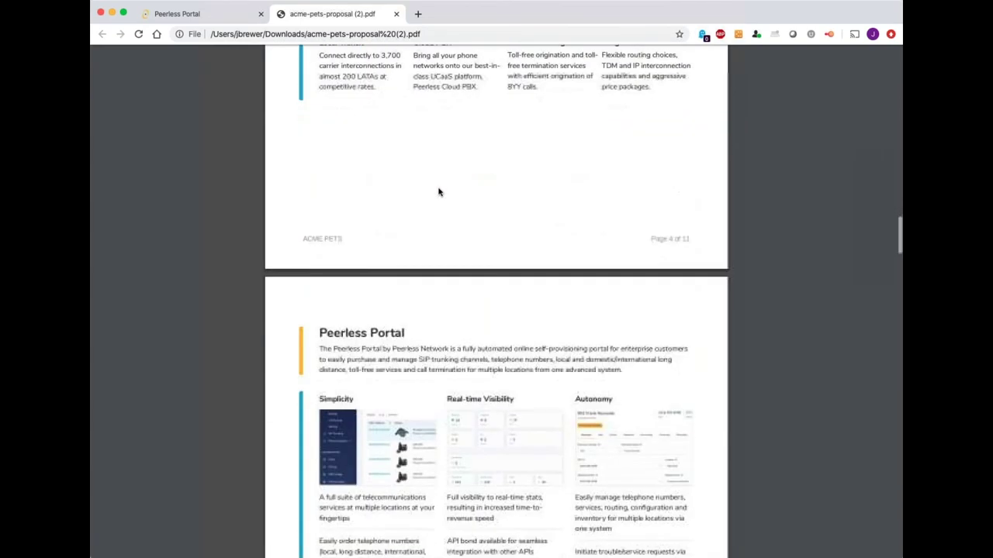
{"action": "scroll", "coordinate": [437, 192], "scroll_direction": "down", "scroll_amount": 2}
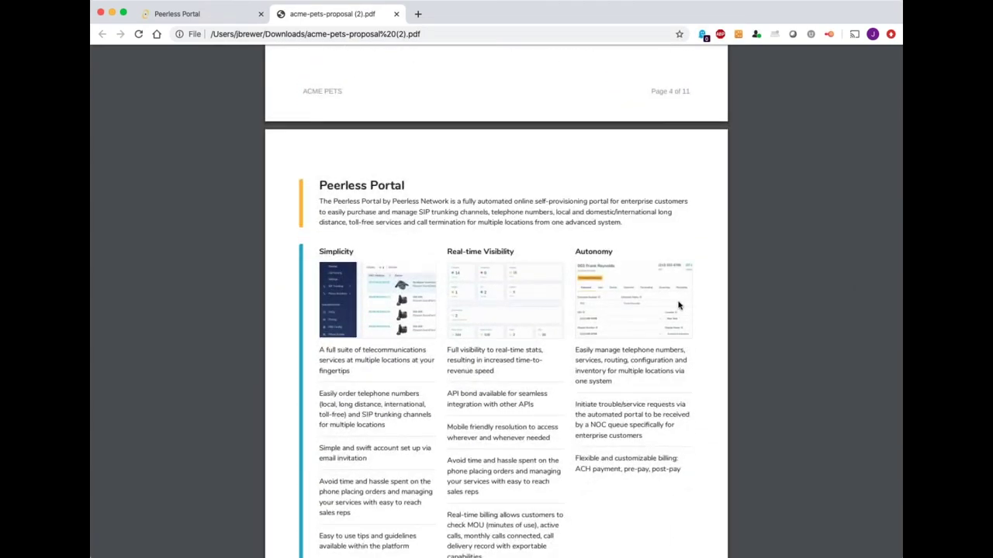
{"action": "scroll", "coordinate": [610, 245], "scroll_direction": "down", "scroll_amount": 1}
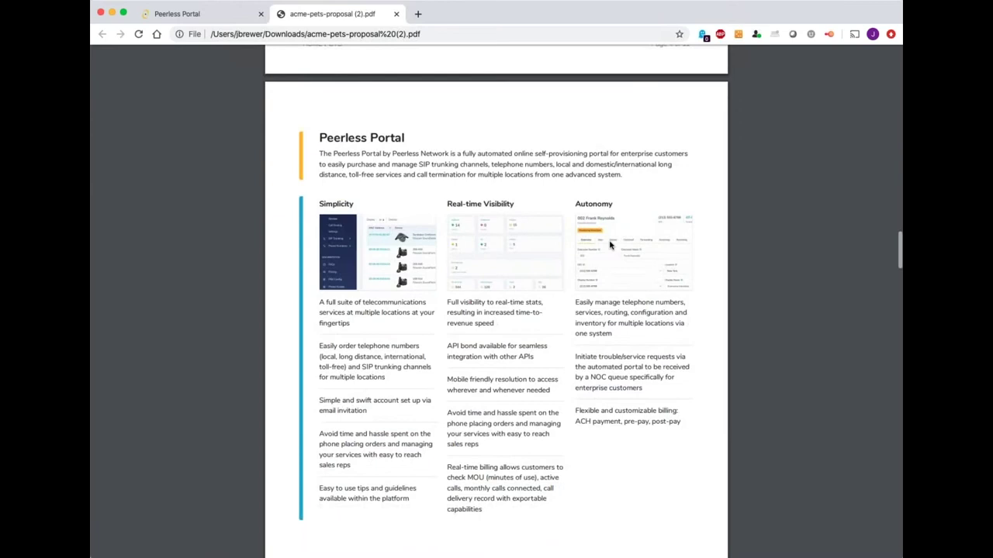
{"action": "scroll", "coordinate": [601, 241], "scroll_direction": "down", "scroll_amount": 3}
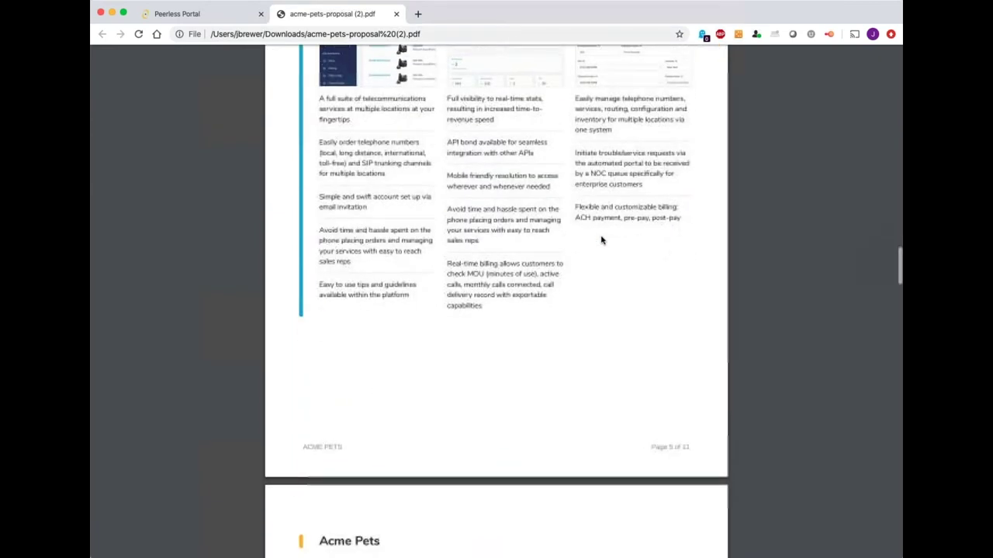
- Examine the Acme Pets Cloud PBX, equipment and trunking costs, the Proposal Summary and the Pricing Schedule in the PDF
{"action": "scroll", "coordinate": [601, 240], "scroll_direction": "down", "scroll_amount": 6}
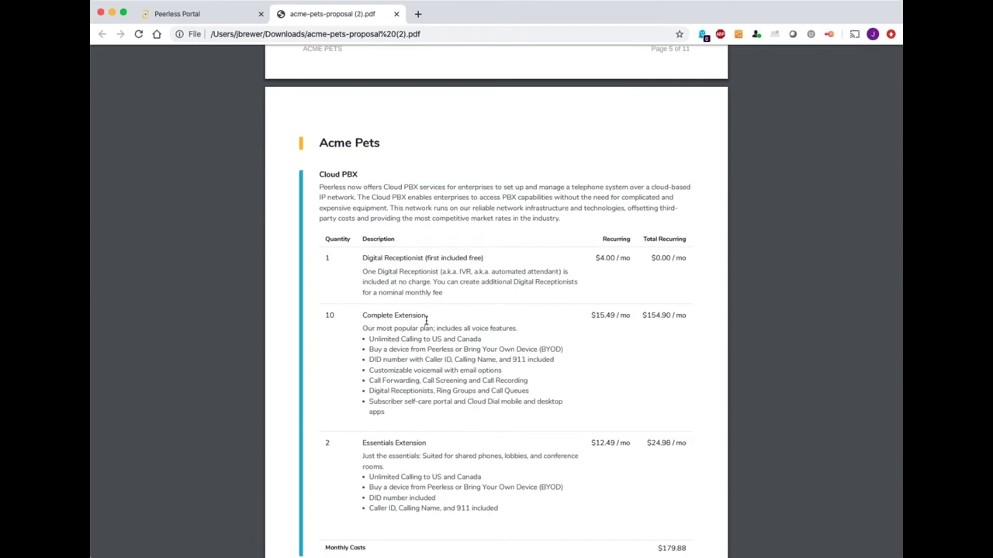
{"action": "scroll", "coordinate": [583, 273], "scroll_direction": "down", "scroll_amount": 1}
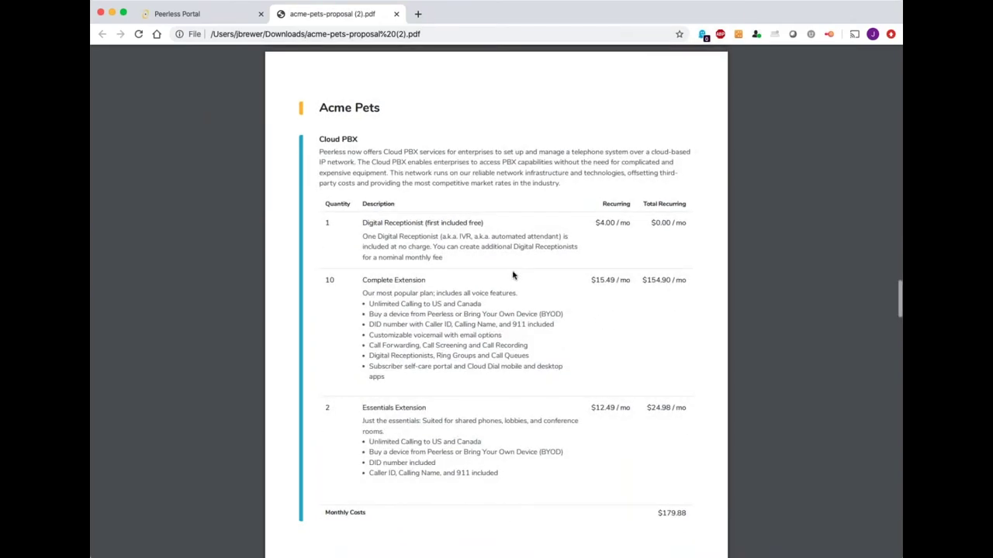
{"action": "scroll", "coordinate": [539, 231], "scroll_direction": "down", "scroll_amount": 6}
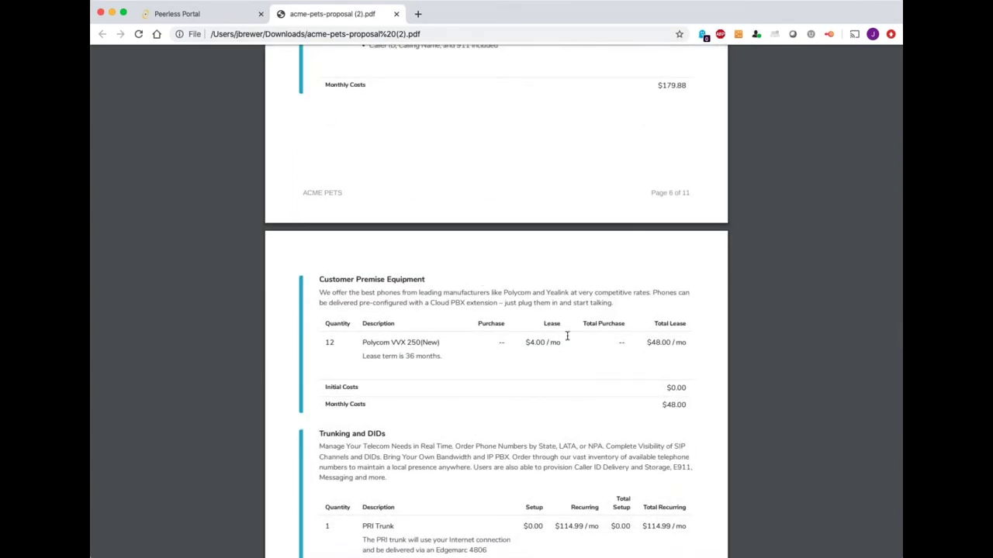
{"action": "scroll", "coordinate": [542, 292], "scroll_direction": "down", "scroll_amount": 3}
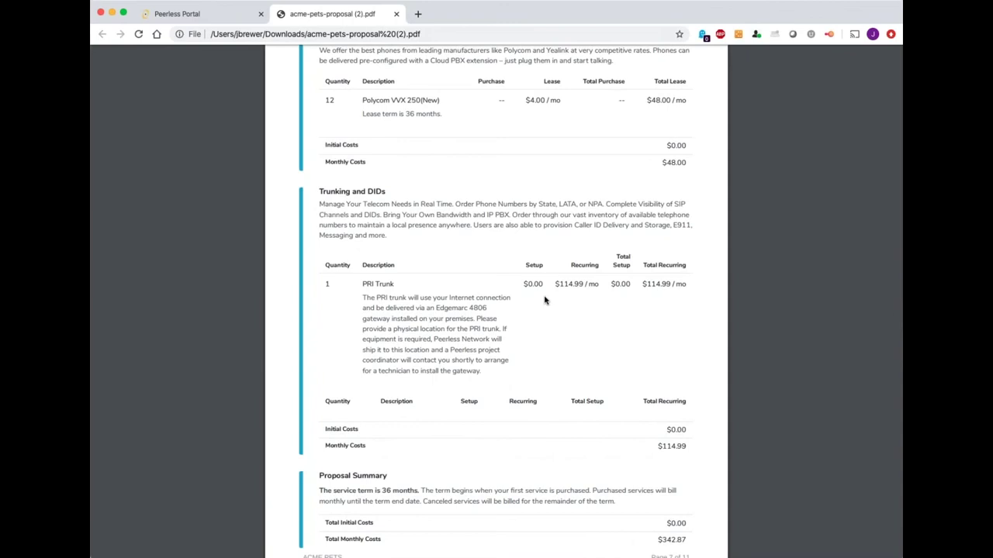
{"action": "scroll", "coordinate": [545, 301], "scroll_direction": "down", "scroll_amount": 4}
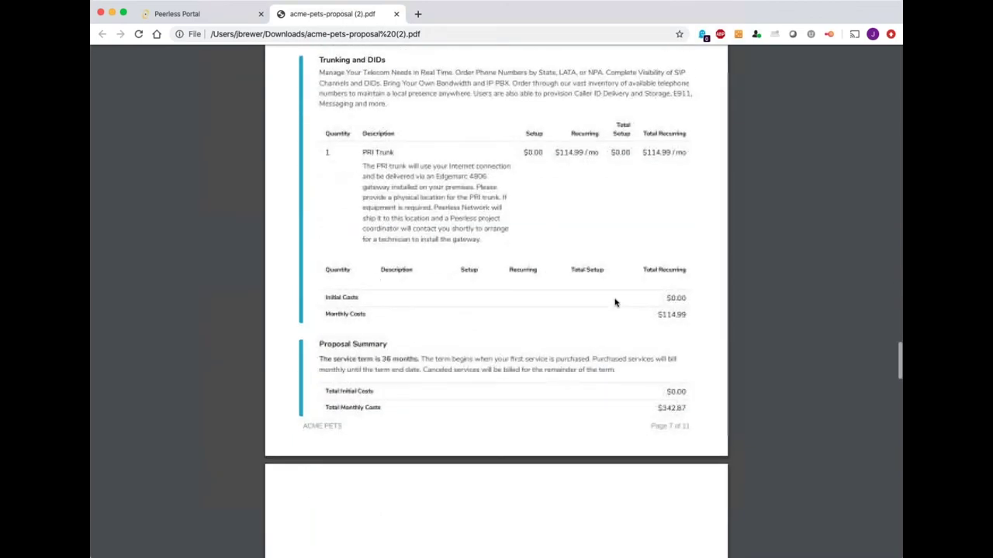
{"action": "scroll", "coordinate": [609, 261], "scroll_direction": "down", "scroll_amount": 9}
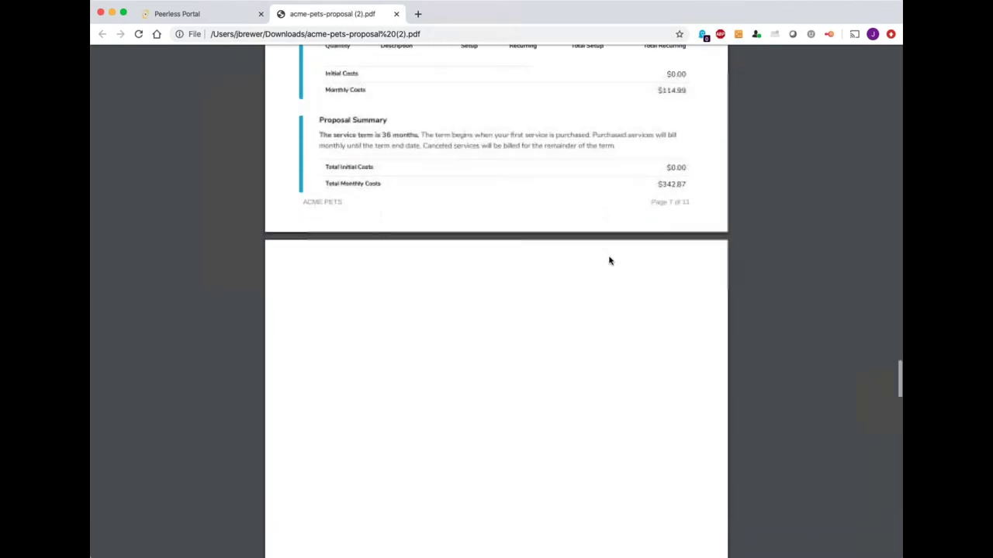
{"action": "scroll", "coordinate": [610, 260], "scroll_direction": "down", "scroll_amount": 4}
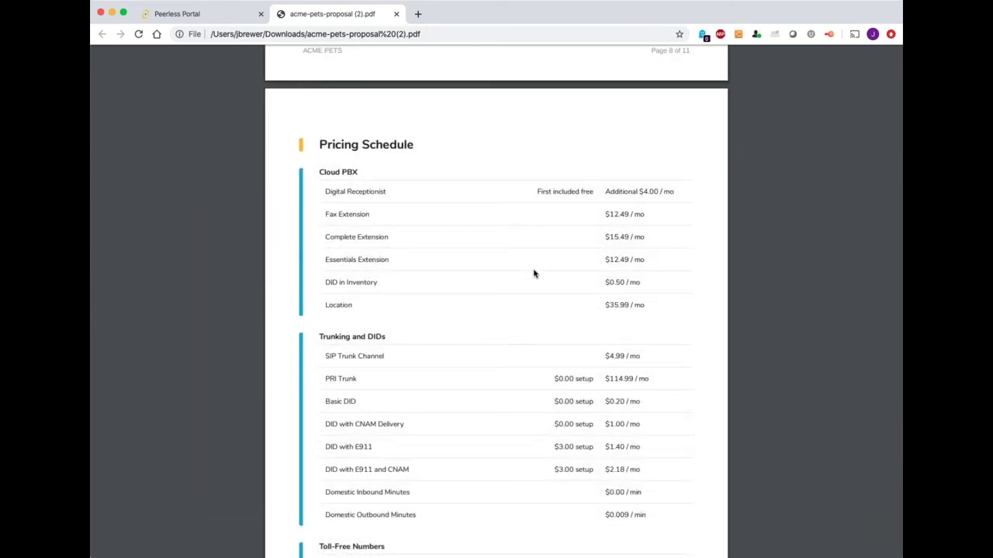
{"action": "scroll", "coordinate": [531, 259], "scroll_direction": "down", "scroll_amount": 6}
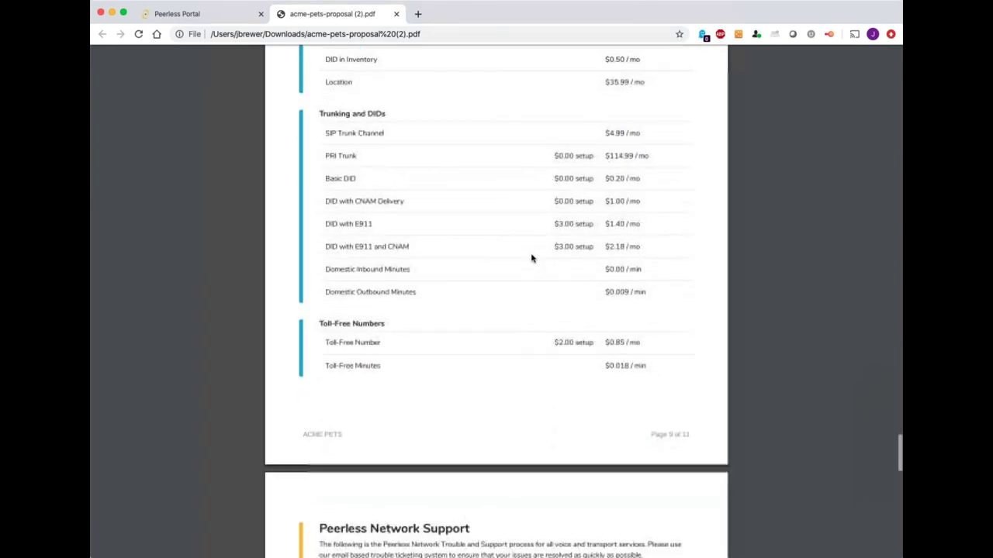
- Review the Peerless Network Support pages, including ticket requests, non-emergency issues, outage priority levels and escalation contacts
{"action": "scroll", "coordinate": [532, 259], "scroll_direction": "down", "scroll_amount": 3}
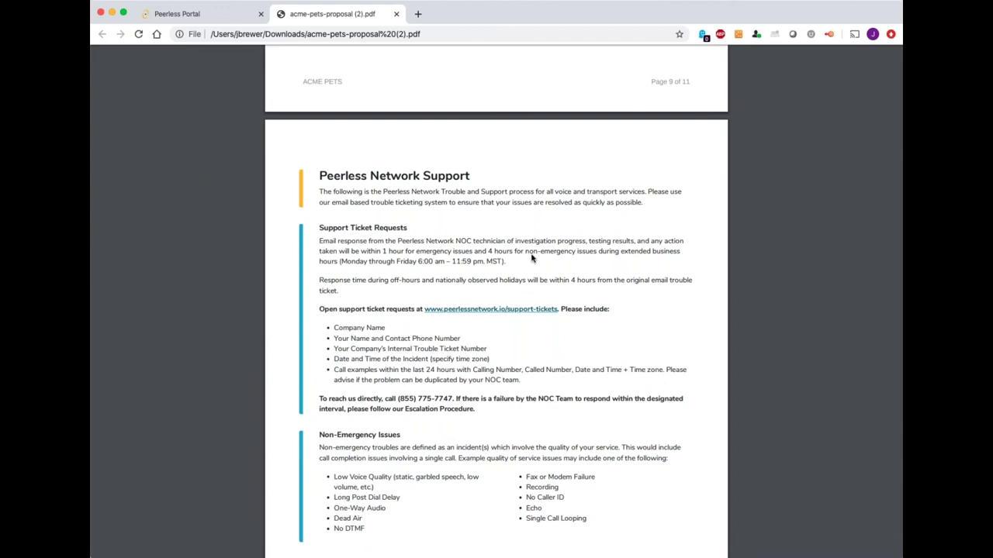
{"action": "scroll", "coordinate": [532, 258], "scroll_direction": "down", "scroll_amount": 2}
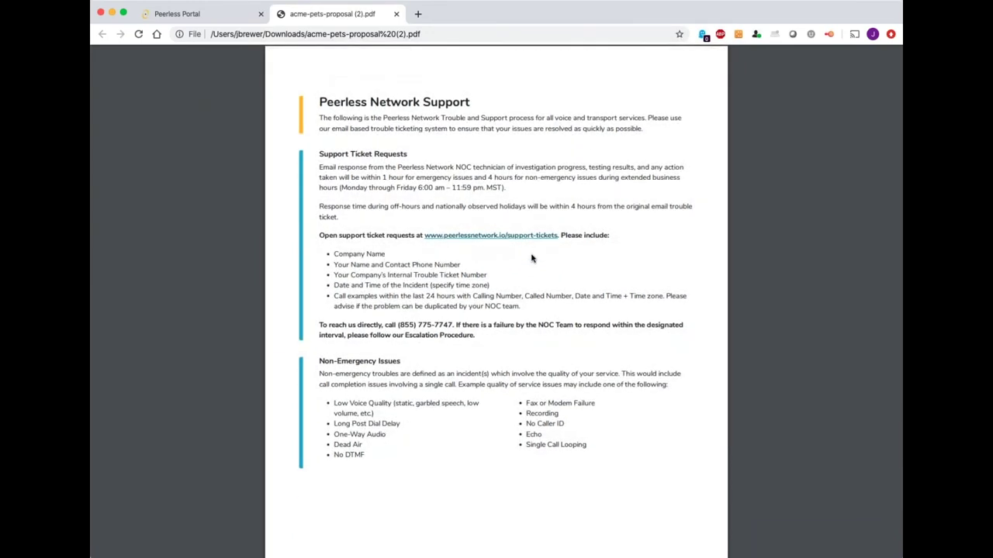
{"action": "scroll", "coordinate": [532, 258], "scroll_direction": "down", "scroll_amount": 5}
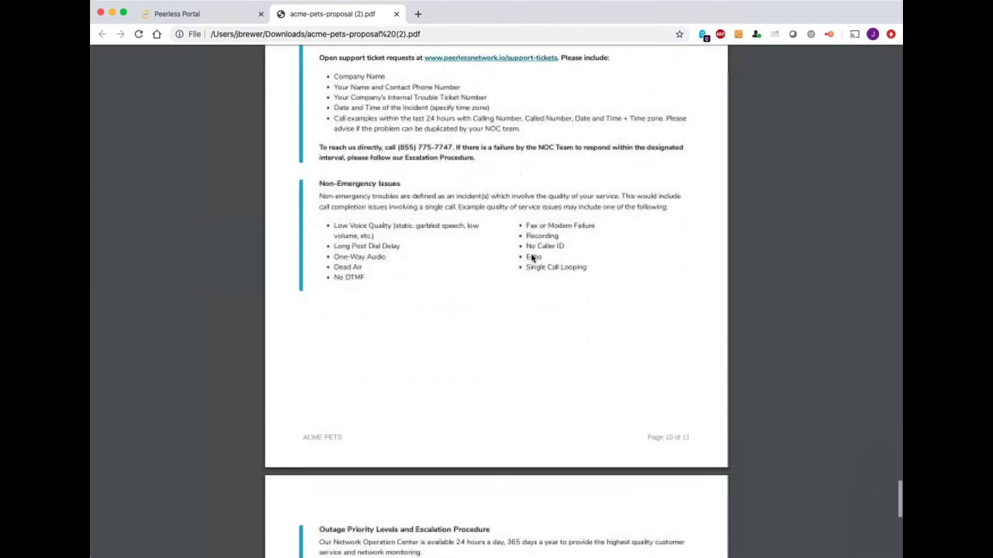
{"action": "scroll", "coordinate": [532, 258], "scroll_direction": "down", "scroll_amount": 5}
{"action": "scroll", "coordinate": [532, 258], "scroll_direction": "down", "scroll_amount": 5}
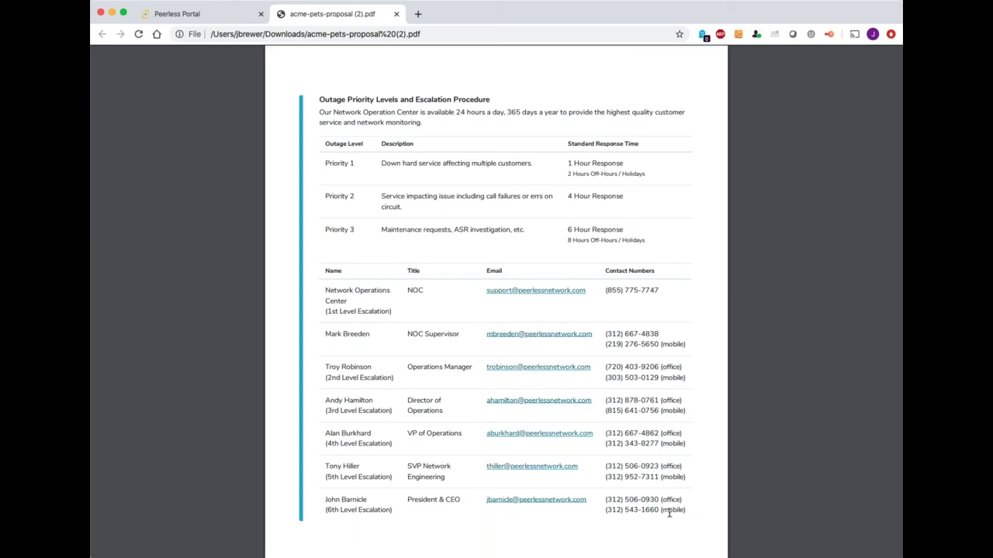
- Close the proposal PDF and open the agent's customer list in the portal
{"action": "scroll", "coordinate": [665, 508], "scroll_direction": "up", "scroll_amount": 20}
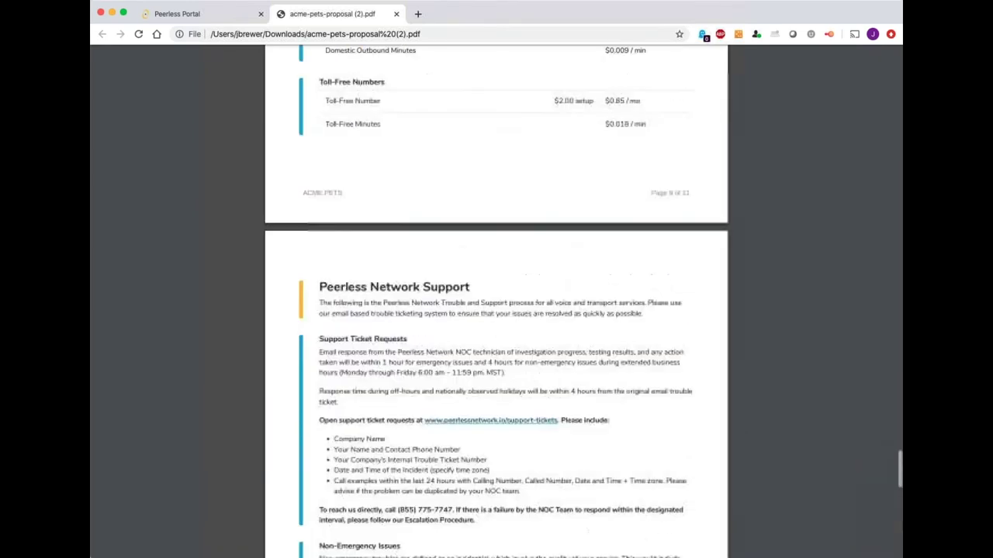
{"action": "scroll", "coordinate": [664, 505], "scroll_direction": "up", "scroll_amount": 20}
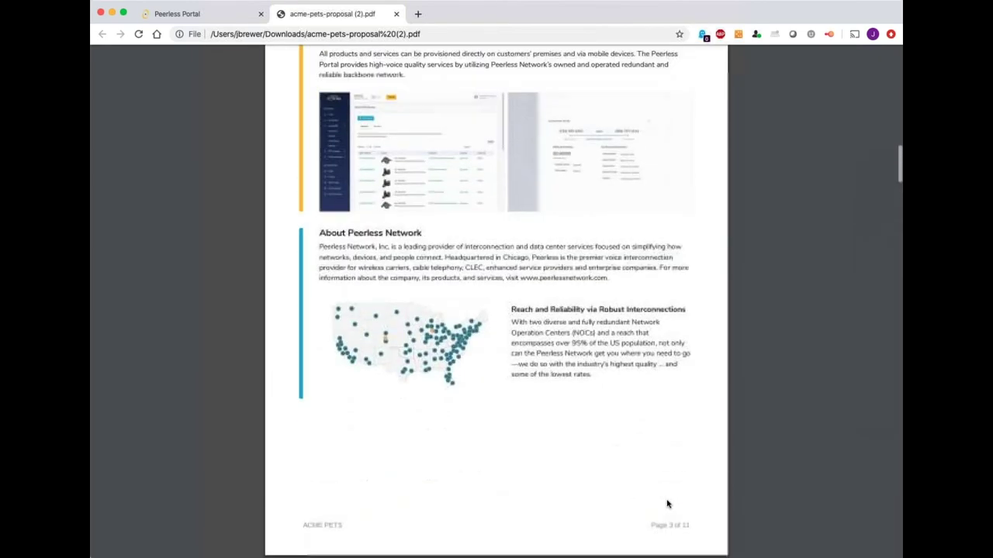
{"action": "left_click", "coordinate": [397, 14]}
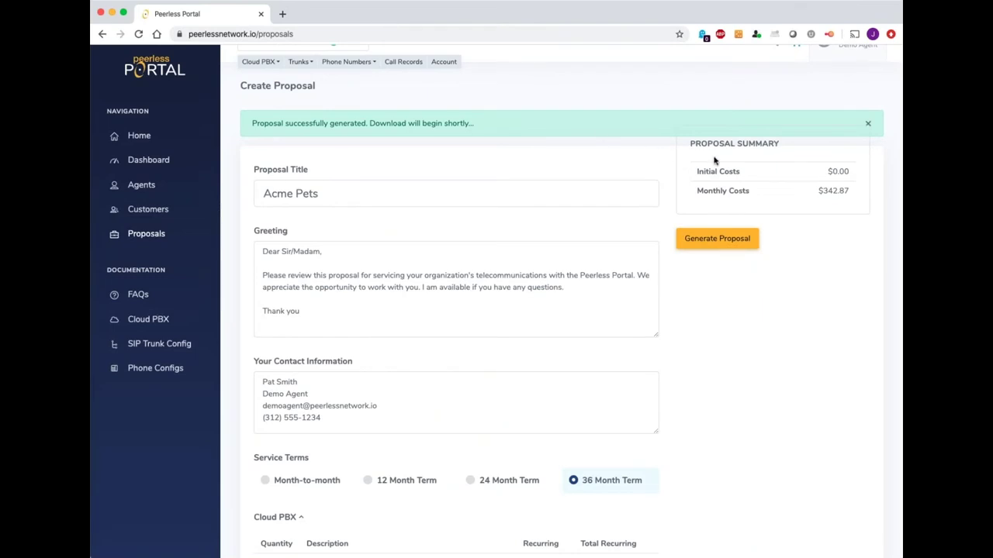
{"action": "left_click", "coordinate": [155, 216]}
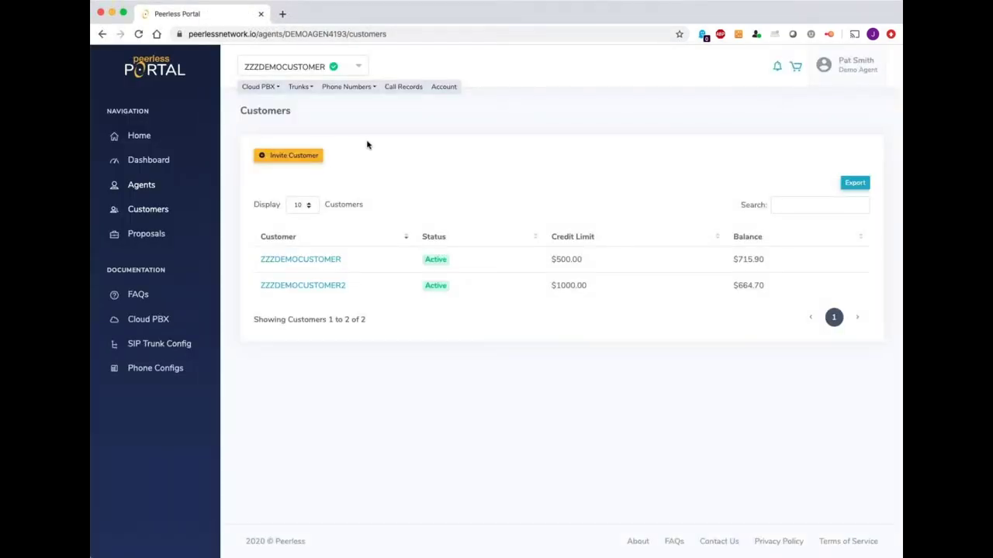
- Examine the Cloud PBX, Trunks and Phone Numbers options for ZZZDEMOCUSTOMER and open its call records
{"action": "left_click", "coordinate": [270, 90]}
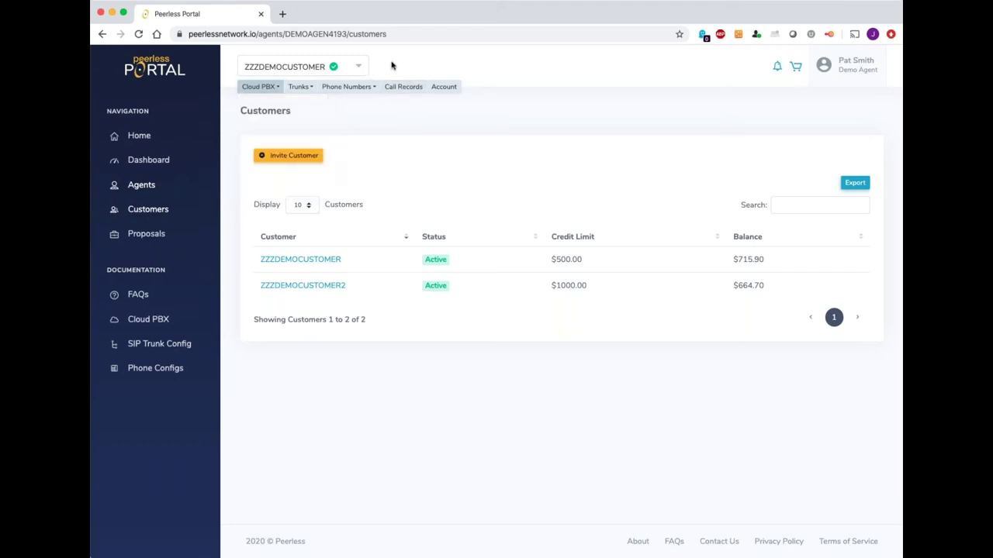
{"action": "left_click", "coordinate": [357, 67]}
{"action": "left_click", "coordinate": [481, 74]}
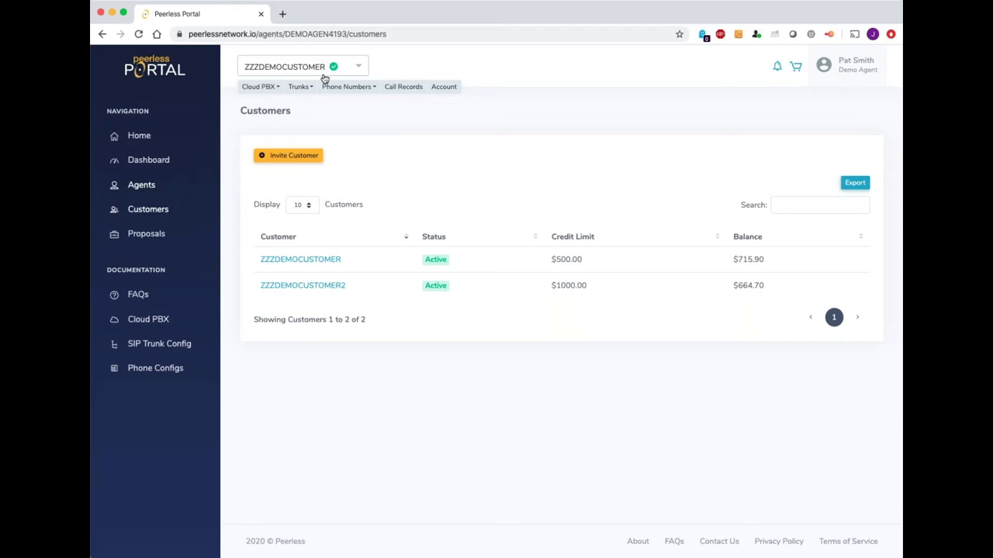
{"action": "left_click", "coordinate": [257, 88]}
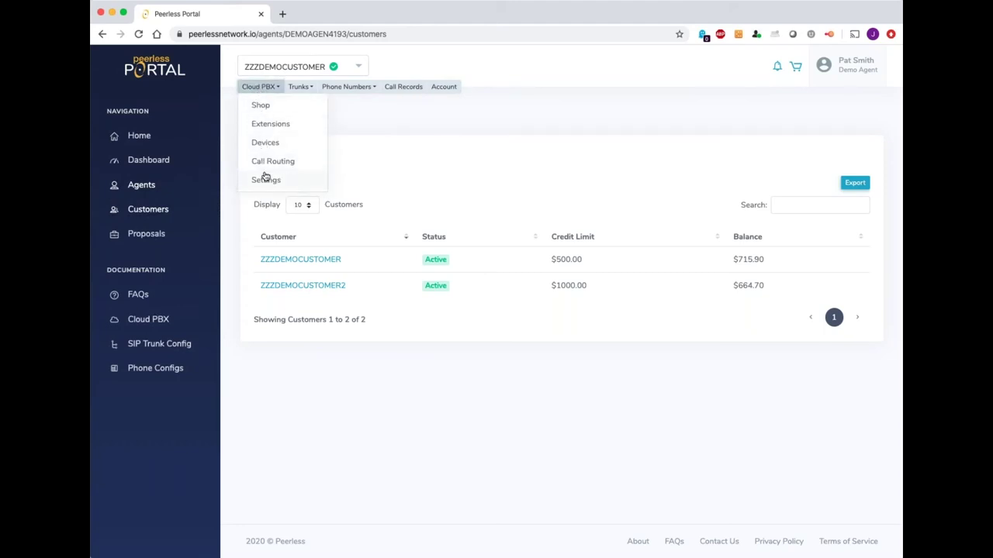
{"action": "left_click", "coordinate": [300, 88]}
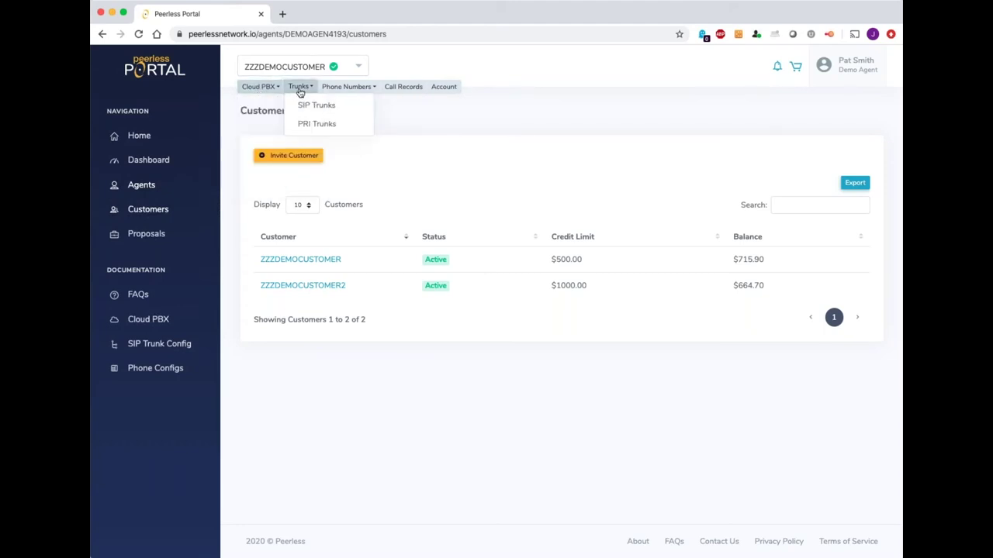
{"action": "left_click", "coordinate": [341, 87]}
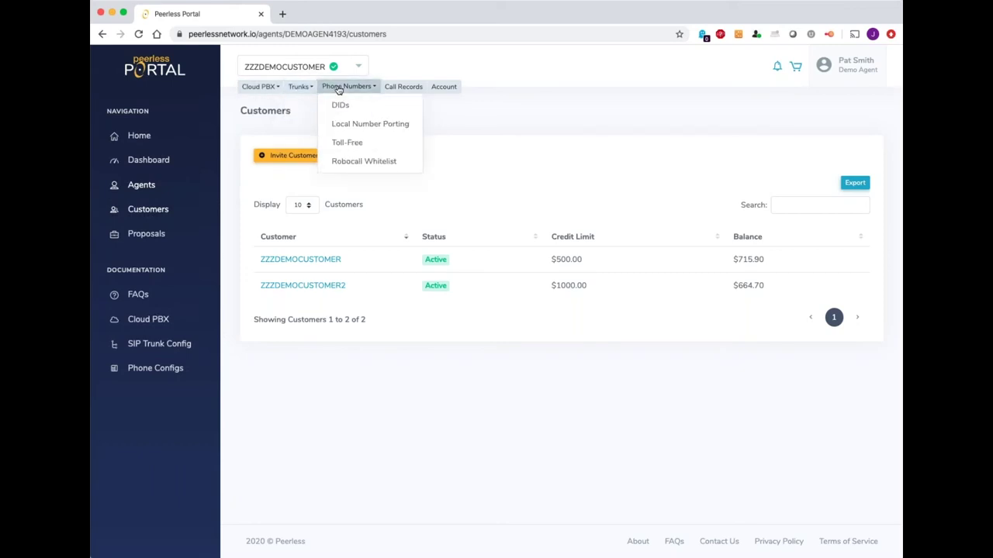
{"action": "left_click", "coordinate": [413, 87]}
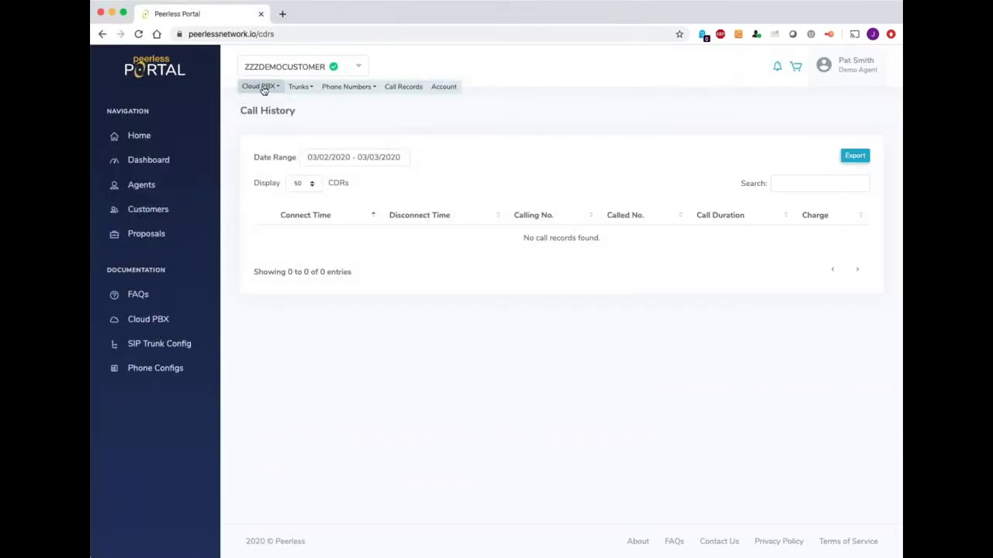
- Open the Cloud PBX Shop and look over the Polycom and Yealink desk phones with their purchase and lease prices
{"action": "left_click", "coordinate": [262, 87]}
{"action": "left_click", "coordinate": [261, 105]}
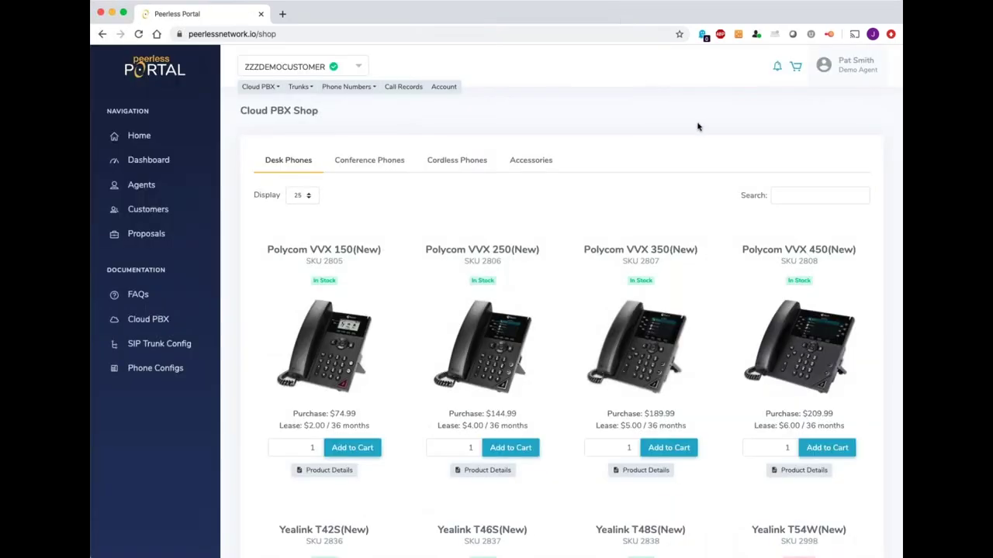
{"action": "scroll", "coordinate": [694, 192], "scroll_direction": "down", "scroll_amount": 3}
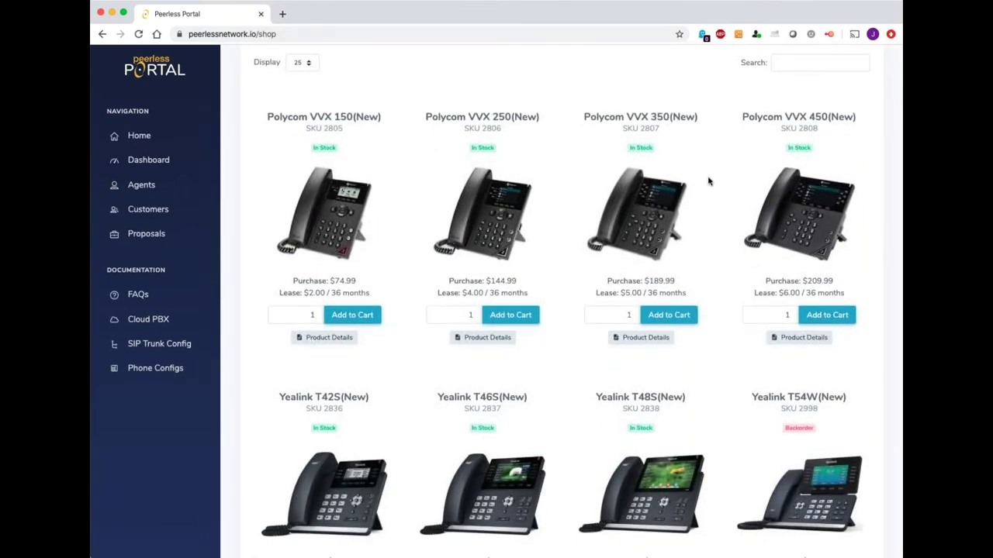
{"action": "scroll", "coordinate": [708, 182], "scroll_direction": "up", "scroll_amount": 1}
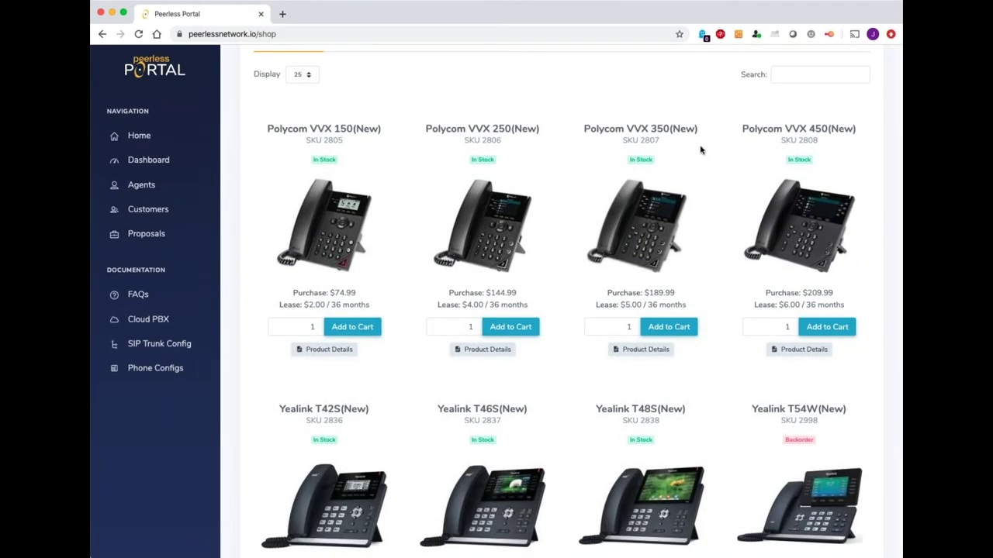
{"action": "scroll", "coordinate": [701, 150], "scroll_direction": "down", "scroll_amount": 1}
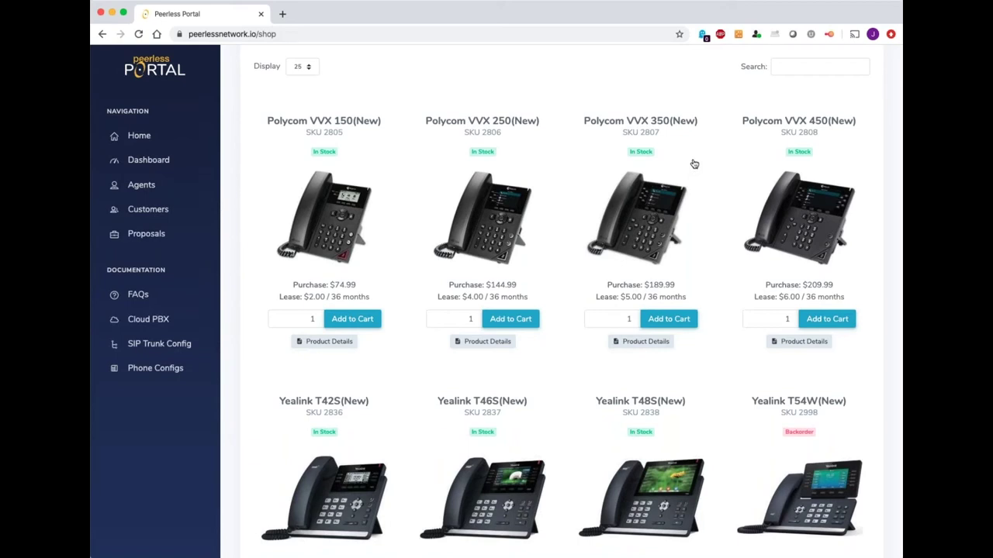
{"action": "scroll", "coordinate": [694, 164], "scroll_direction": "up", "scroll_amount": 3}
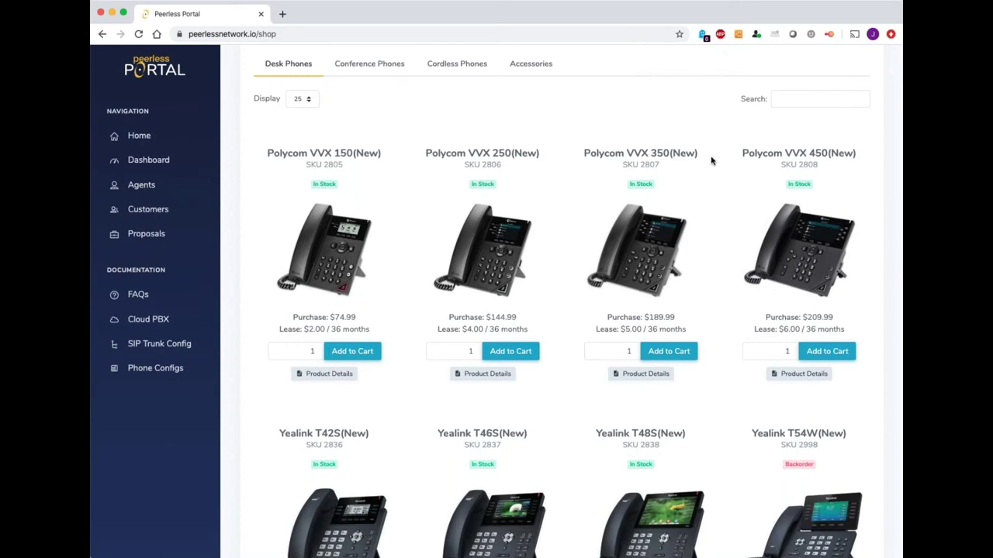
{"action": "scroll", "coordinate": [450, 171], "scroll_direction": "down", "scroll_amount": 3}
{"action": "scroll", "coordinate": [399, 149], "scroll_direction": "up", "scroll_amount": 5}
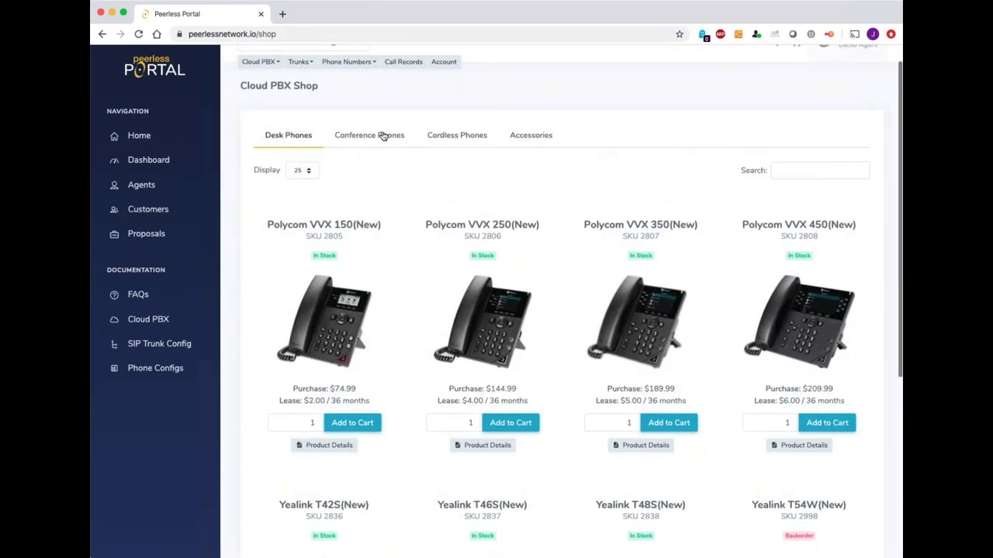
- Browse the shop's conference phones, cordless phones and accessories
{"action": "left_click", "coordinate": [381, 135]}
{"action": "left_click", "coordinate": [456, 134]}
{"action": "left_click", "coordinate": [540, 137]}
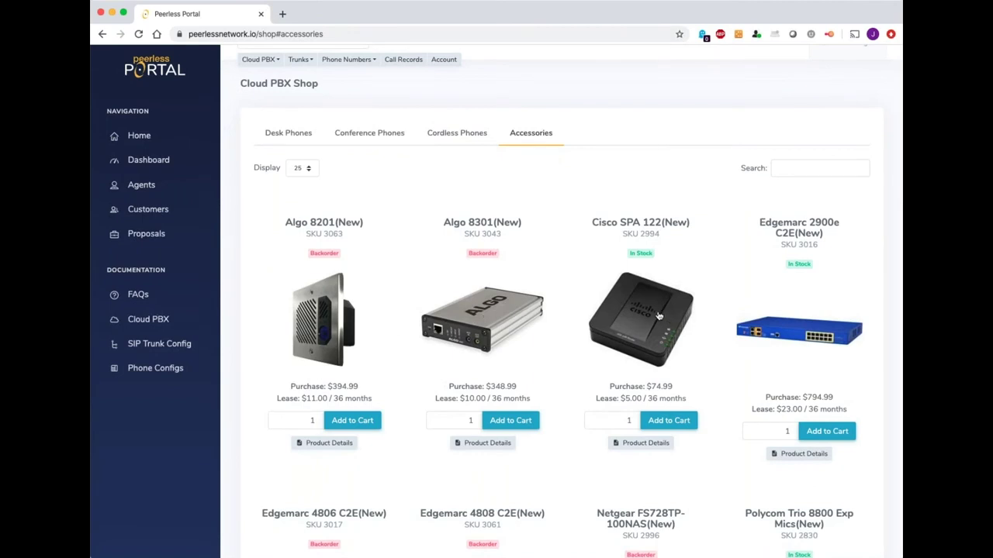
{"action": "scroll", "coordinate": [637, 295], "scroll_direction": "down", "scroll_amount": 10}
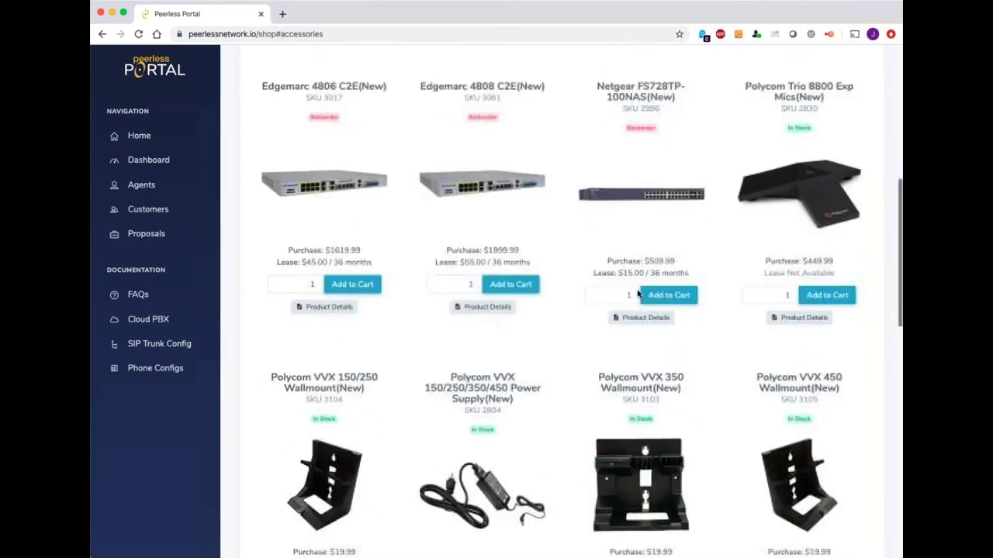
{"action": "scroll", "coordinate": [768, 291], "scroll_direction": "down", "scroll_amount": 8}
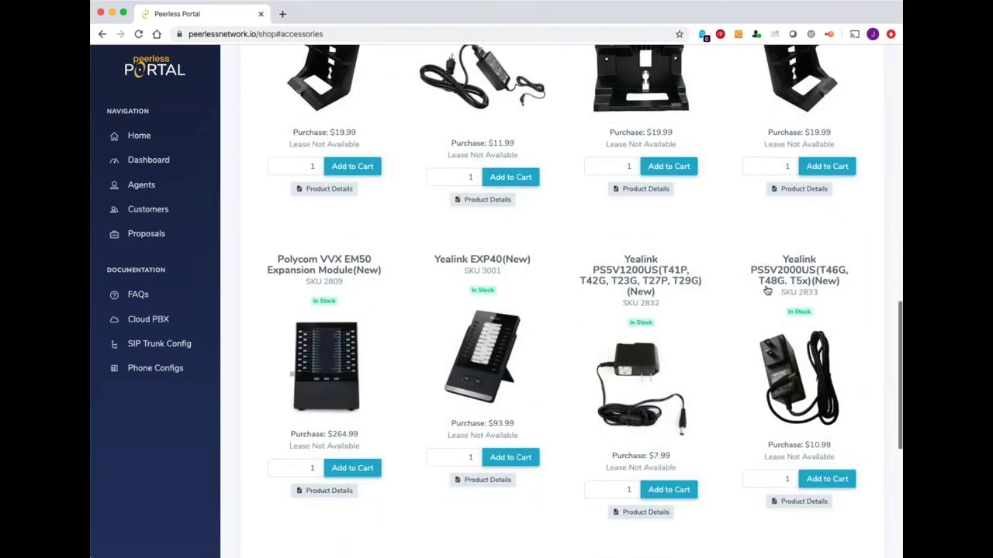
{"action": "scroll", "coordinate": [767, 291], "scroll_direction": "up", "scroll_amount": 10}
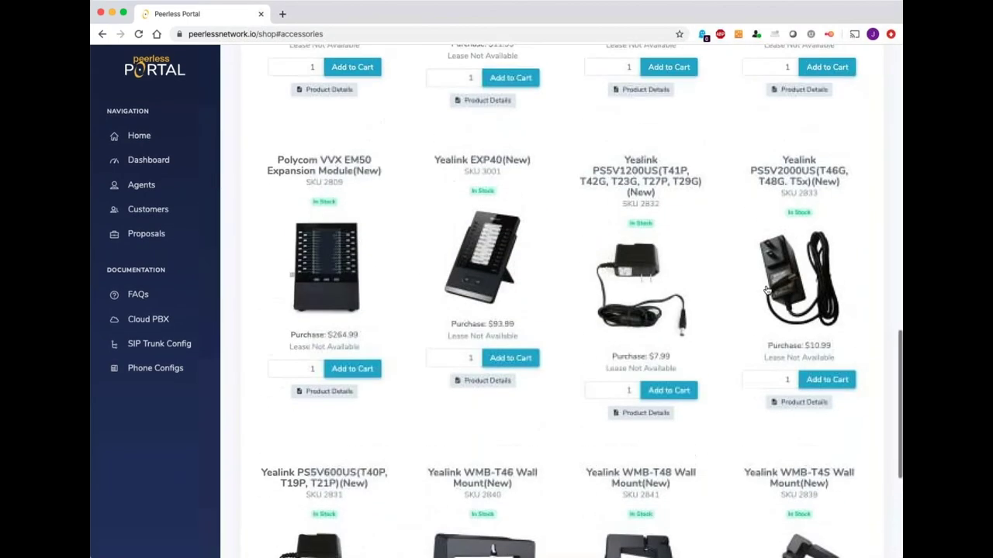
{"action": "scroll", "coordinate": [754, 270], "scroll_direction": "up", "scroll_amount": 5}
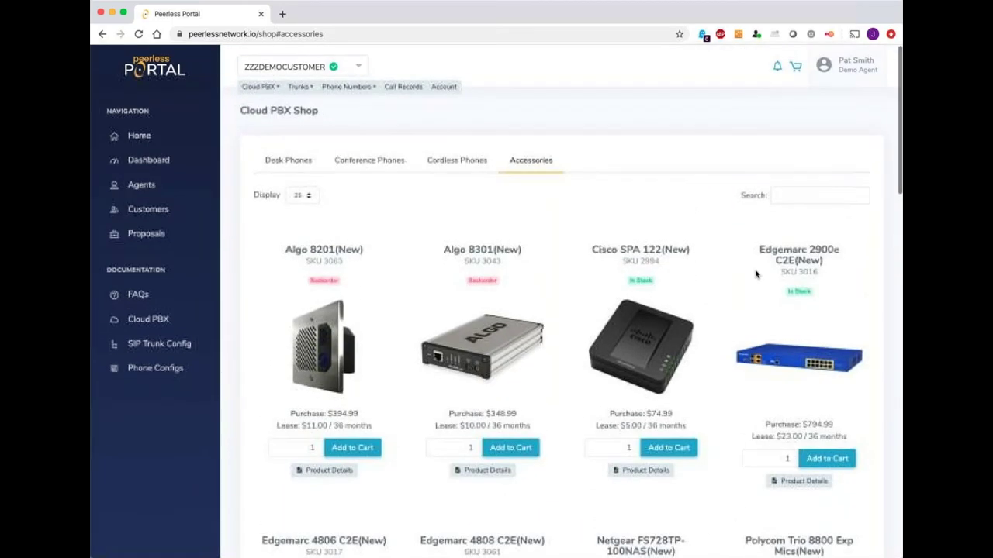
- View the customer's Cloud PBX voice extensions and start adding a new voice extension
{"action": "left_click", "coordinate": [260, 87]}
{"action": "left_click", "coordinate": [266, 126]}
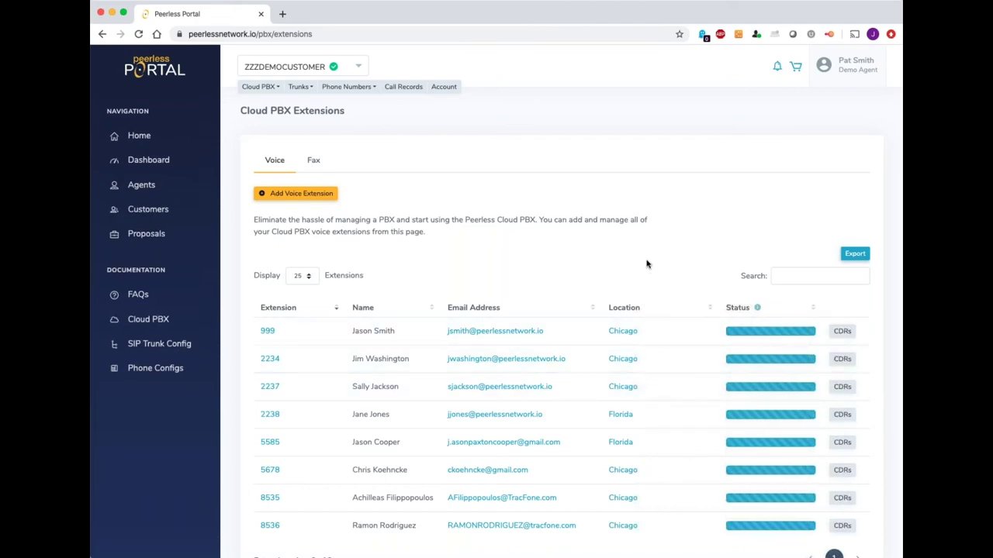
{"action": "left_click", "coordinate": [304, 193]}
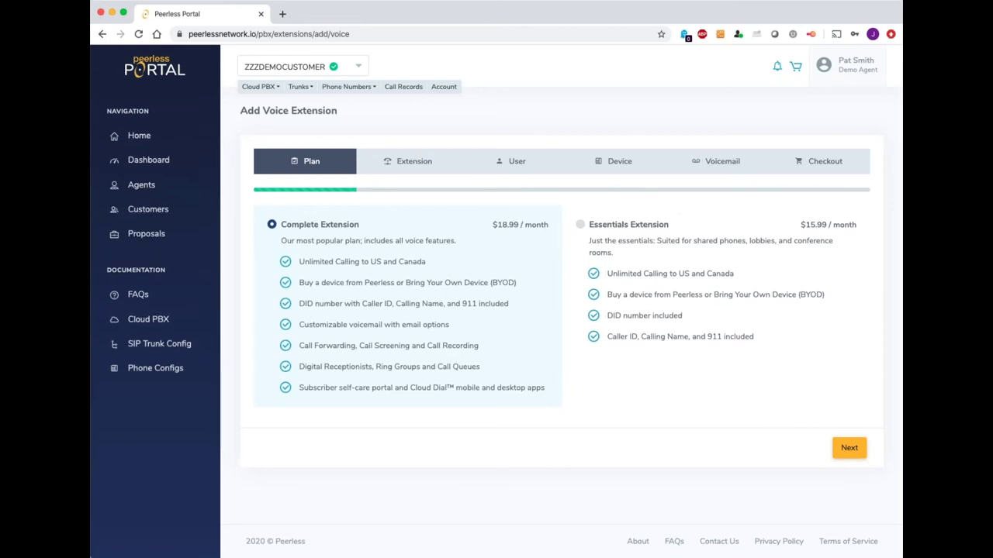
- Choose a DID number and the Chicago location in the new voice extension's details
{"action": "left_click", "coordinate": [419, 163]}
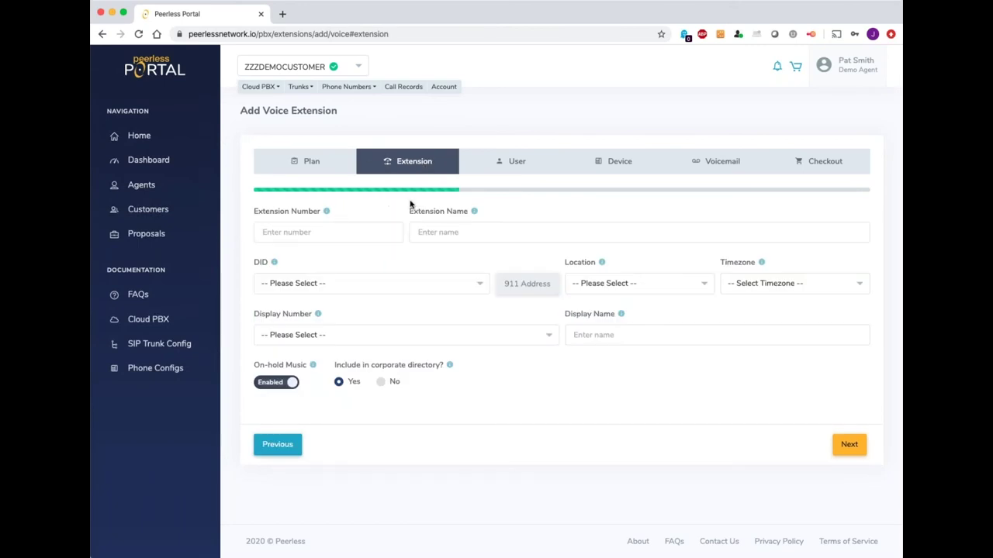
{"action": "left_click", "coordinate": [381, 285]}
{"action": "left_click", "coordinate": [338, 372]}
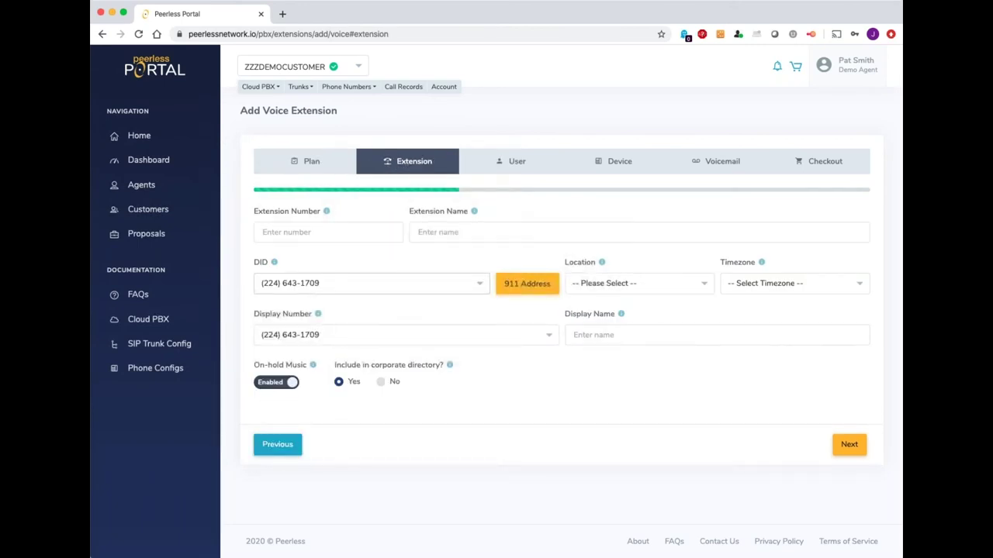
{"action": "left_click", "coordinate": [629, 285]}
{"action": "left_click", "coordinate": [618, 374]}
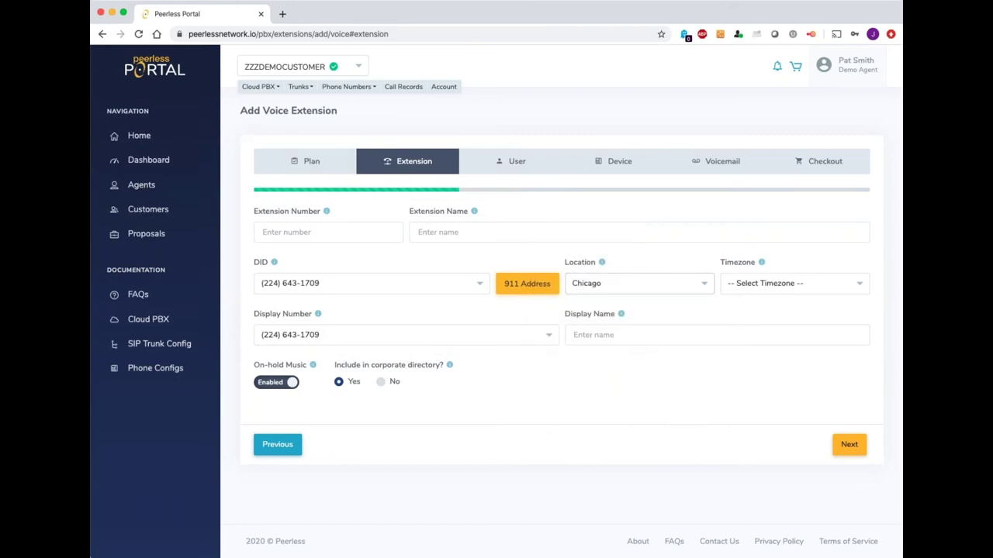
- Review the new voice extension's User, Device, Voicemail and Checkout stages without adding the extension
{"action": "left_click", "coordinate": [522, 170]}
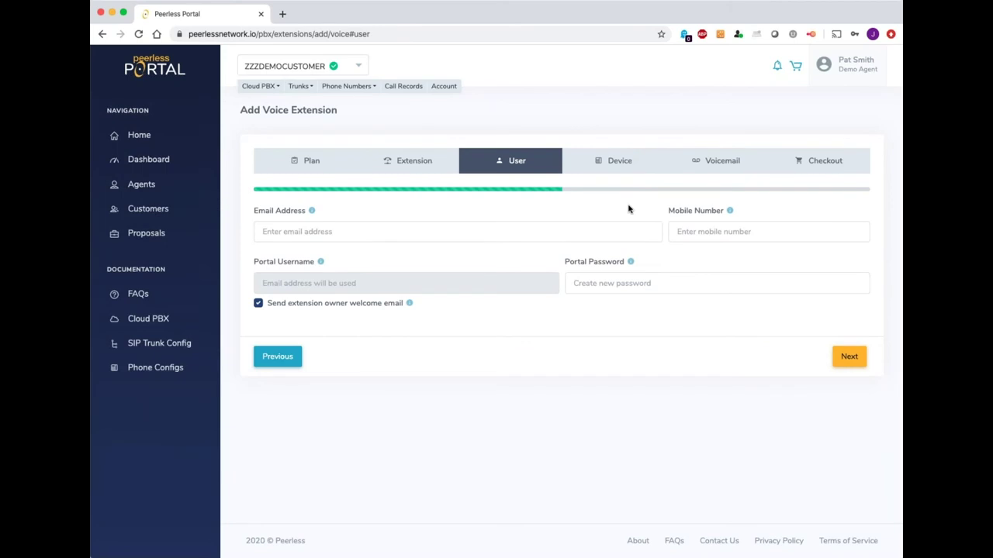
{"action": "left_click", "coordinate": [627, 167]}
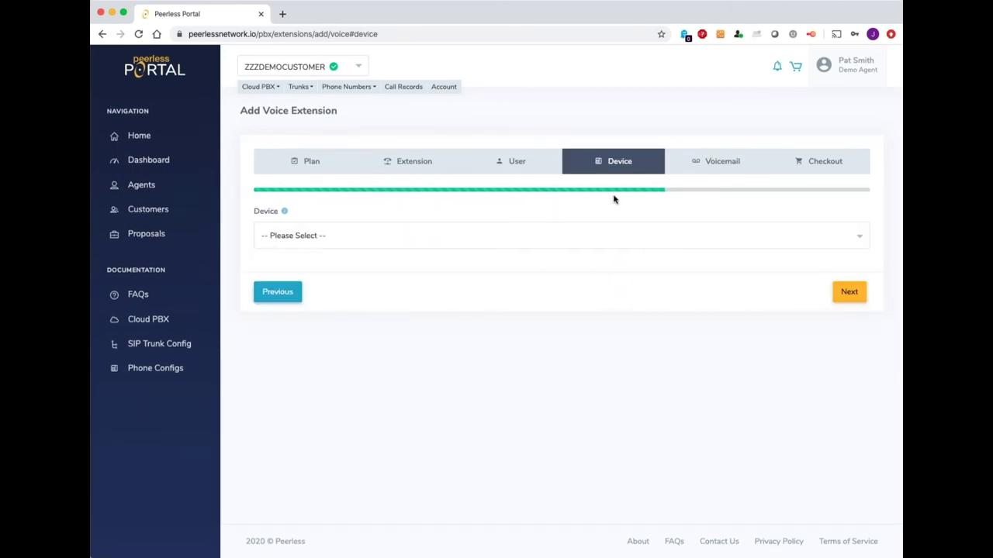
{"action": "left_click", "coordinate": [747, 165]}
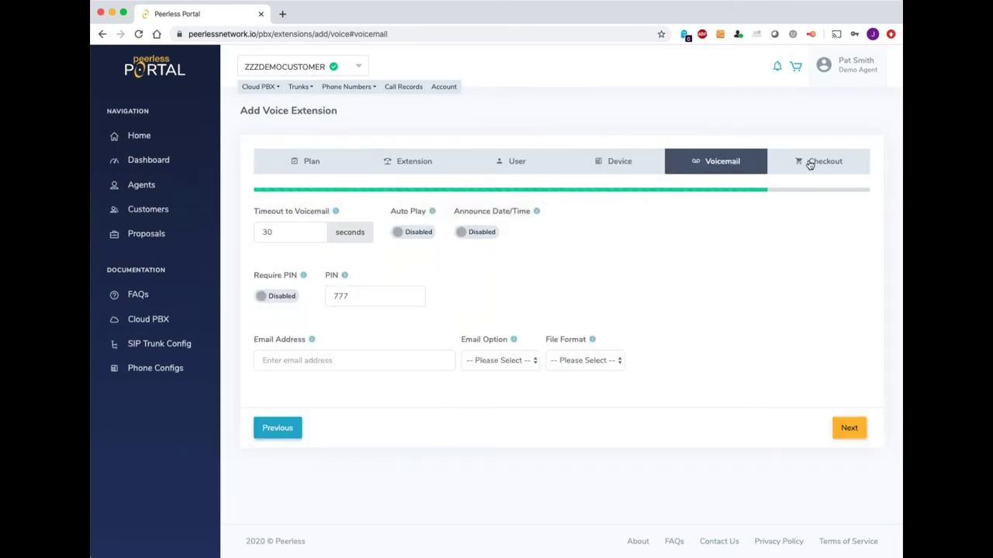
{"action": "left_click", "coordinate": [809, 164]}
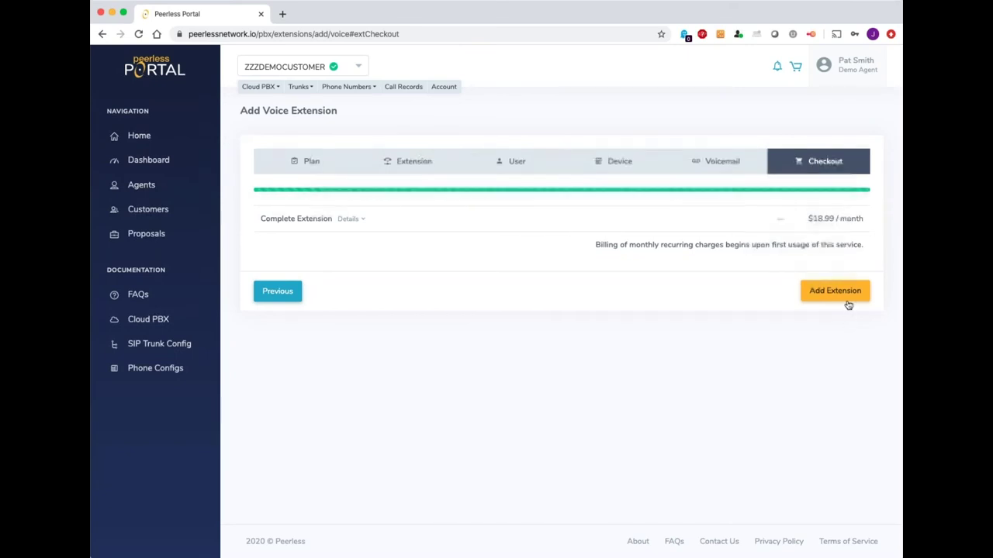
- View the customer's assigned and inventory Cloud PBX devices, and open a new device form at its MAC address
{"action": "left_click", "coordinate": [278, 90]}
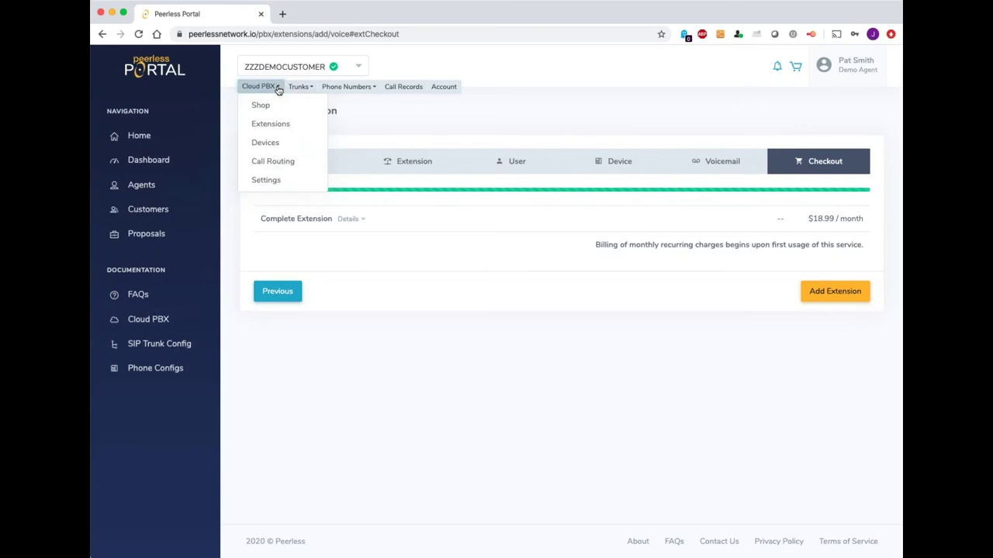
{"action": "left_click", "coordinate": [265, 142]}
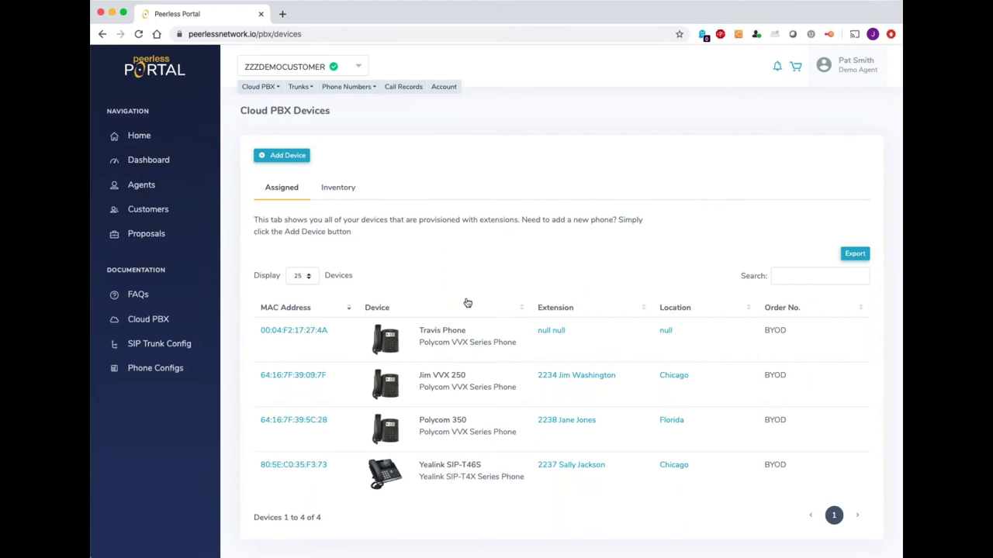
{"action": "left_click", "coordinate": [342, 190]}
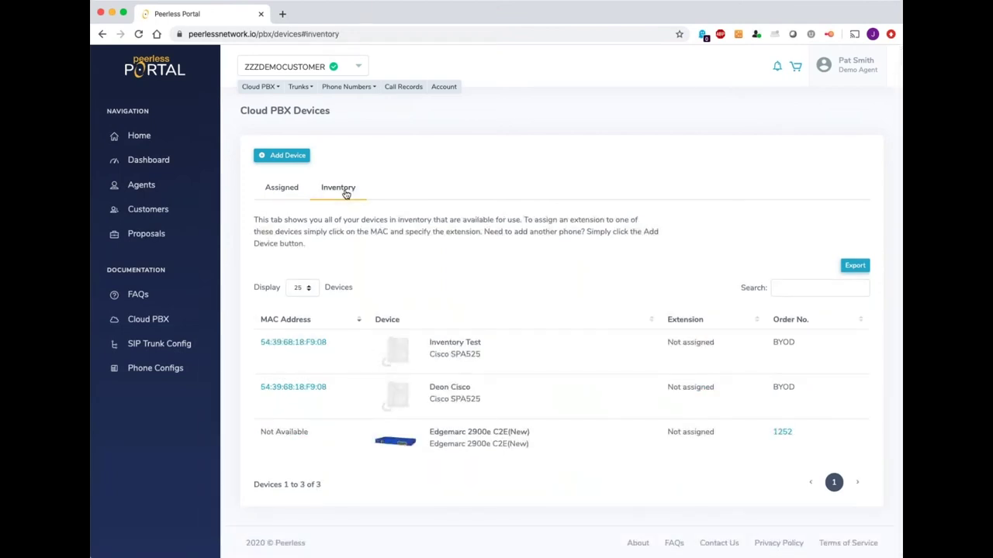
{"action": "left_click", "coordinate": [295, 161]}
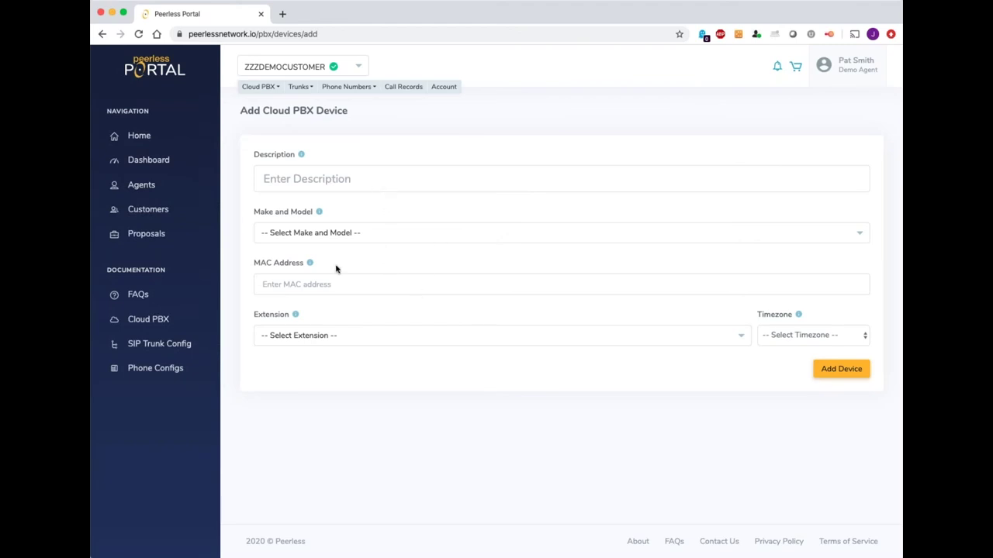
{"action": "left_click", "coordinate": [319, 283]}
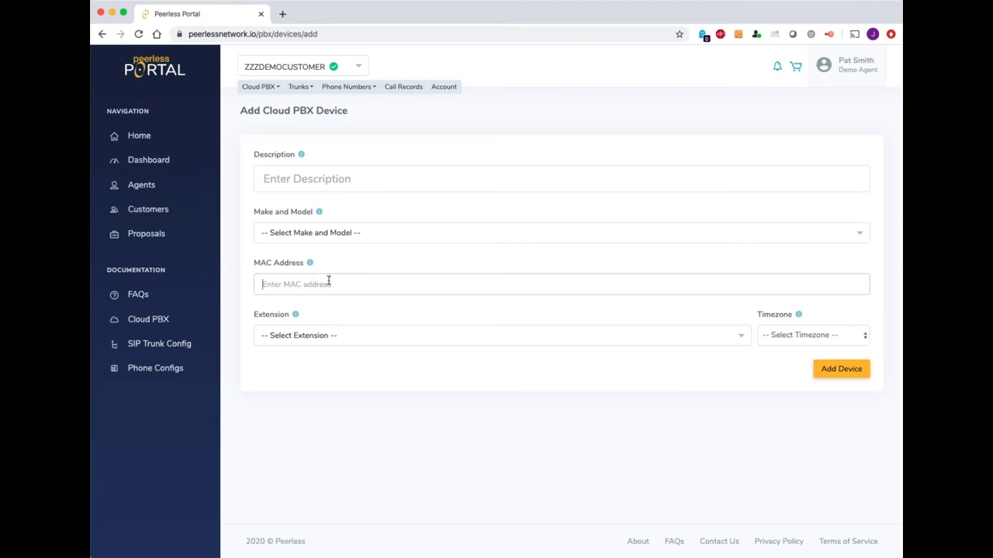
- Set the new device's extension to Leave in inventory and its timezone to (GMT -6:00) Central Time
{"action": "left_click", "coordinate": [334, 343]}
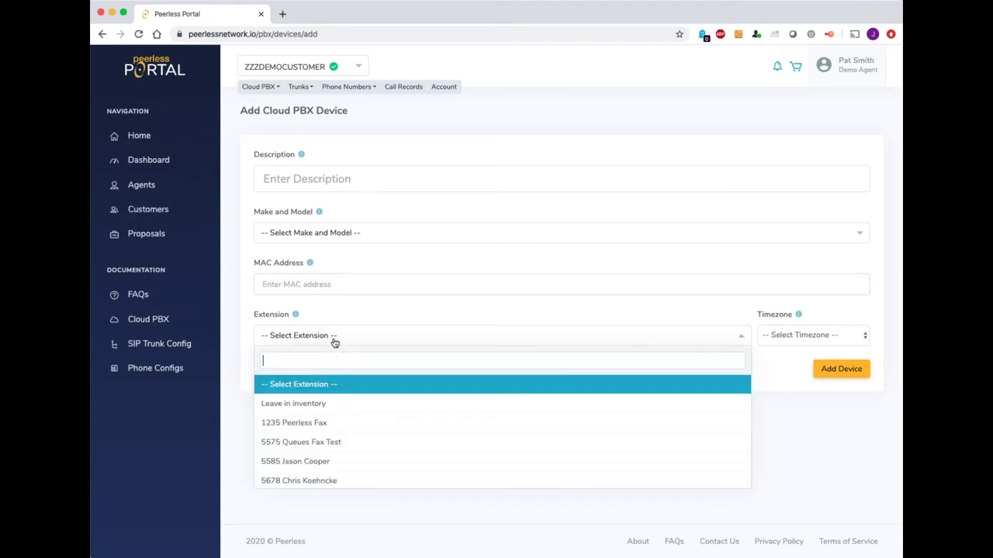
{"action": "left_click", "coordinate": [355, 405]}
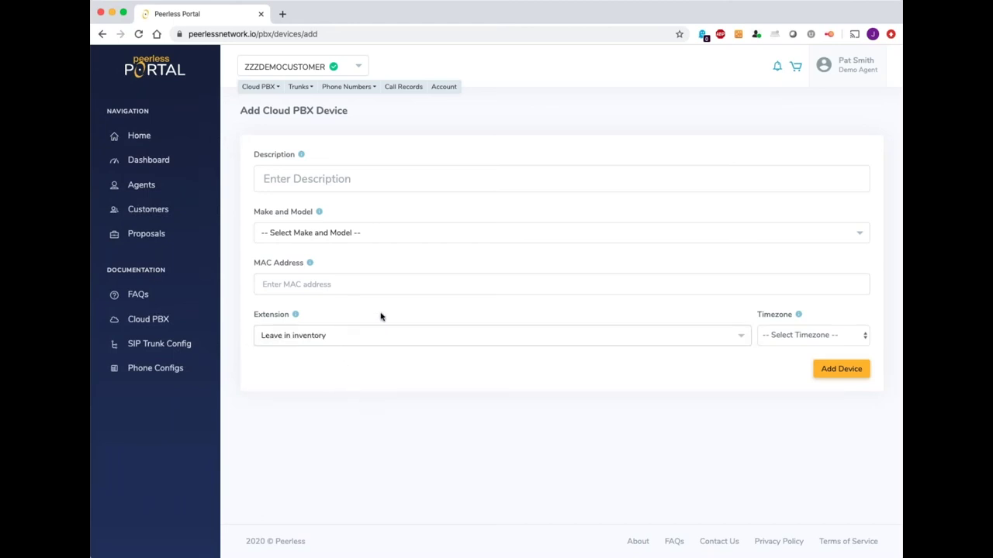
{"action": "left_click", "coordinate": [804, 361]}
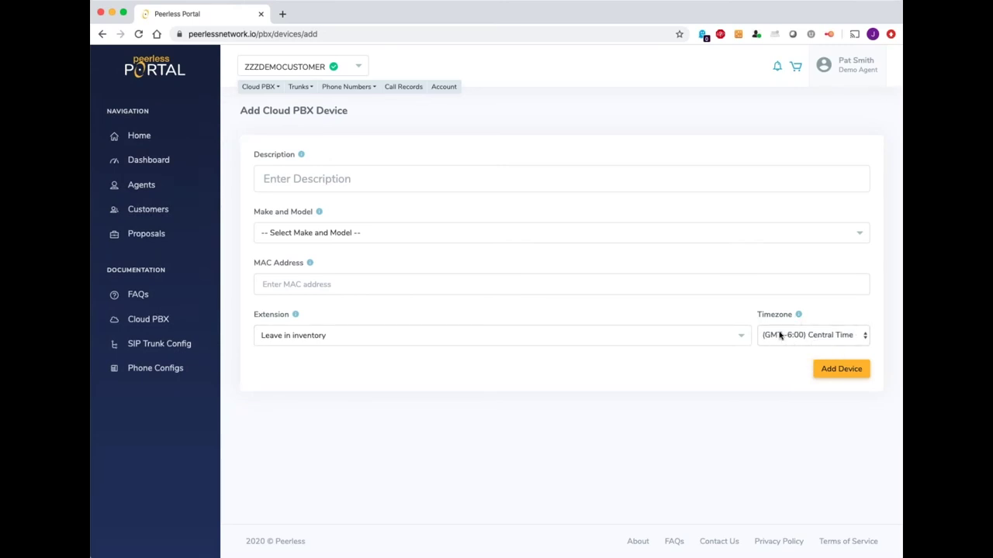
- Review the supported phone makes and models and choose Generic SIP Device for the new device
{"action": "left_click", "coordinate": [342, 234]}
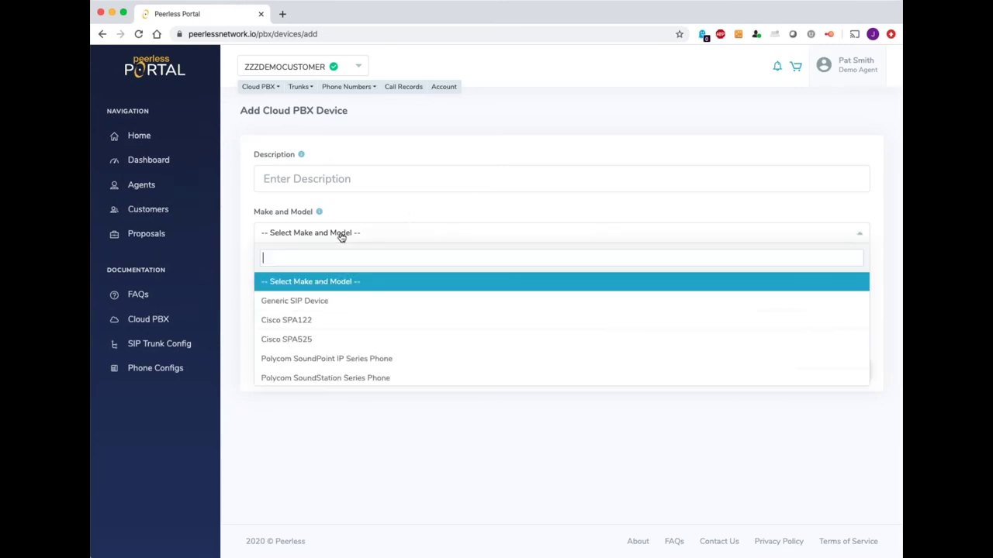
{"action": "scroll", "coordinate": [380, 318], "scroll_direction": "down", "scroll_amount": 5}
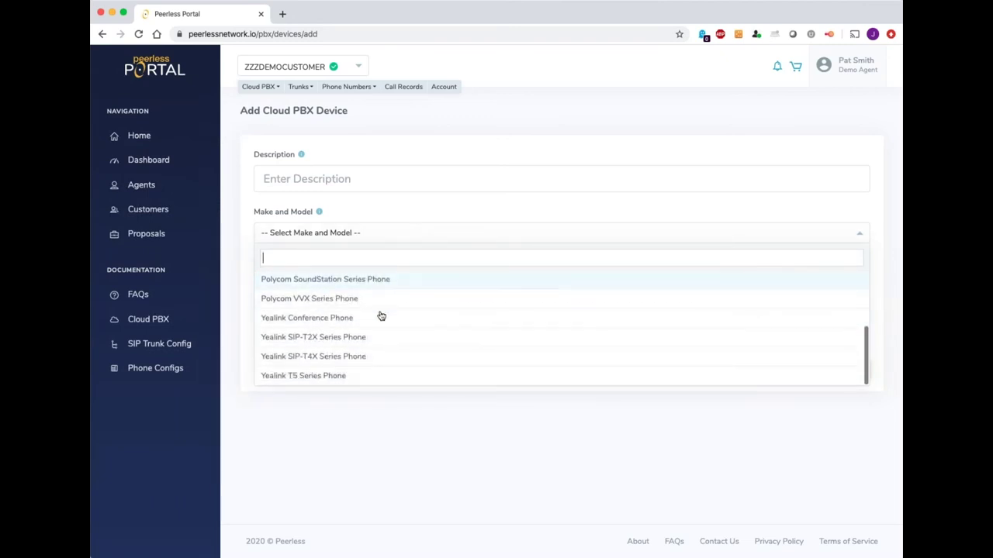
{"action": "scroll", "coordinate": [382, 353], "scroll_direction": "up", "scroll_amount": 1}
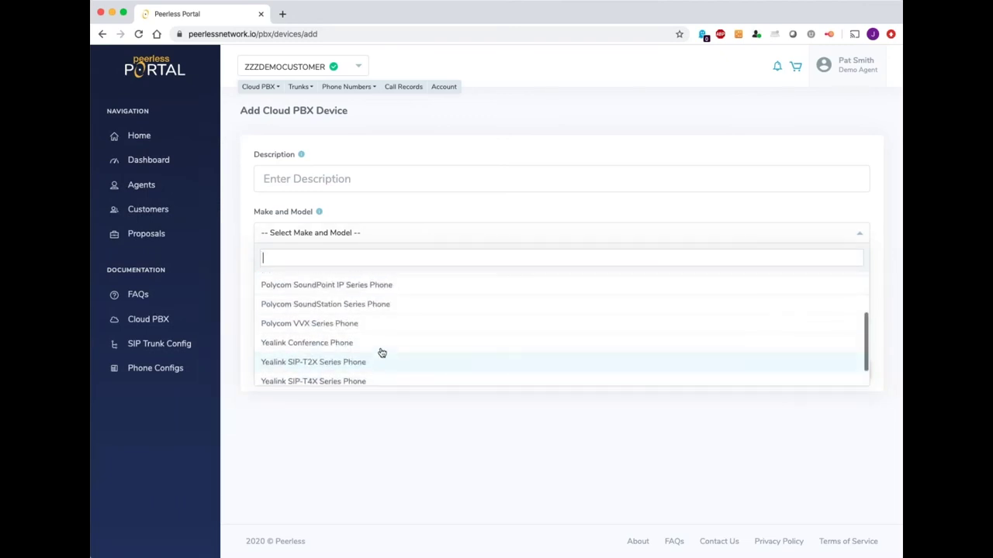
{"action": "scroll", "coordinate": [363, 351], "scroll_direction": "up", "scroll_amount": 2}
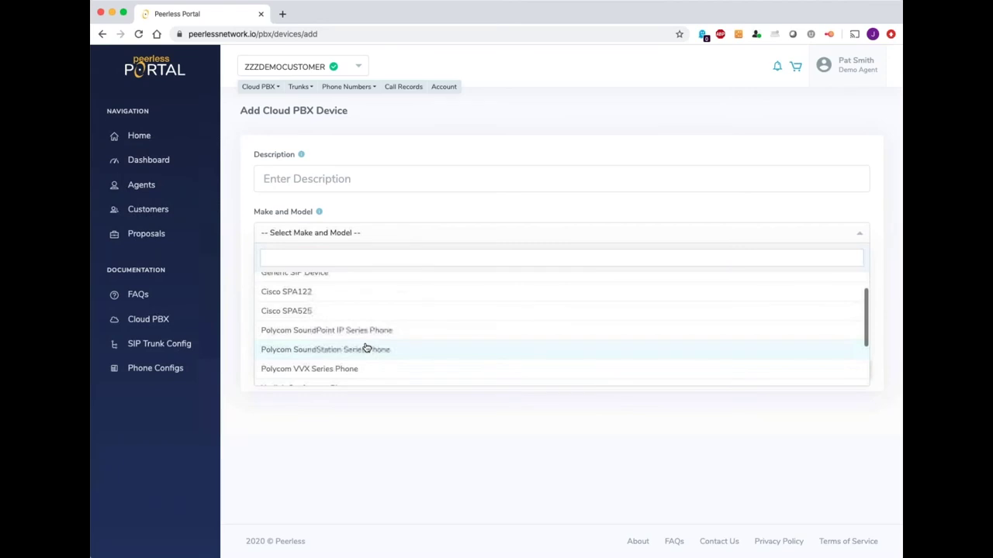
{"action": "scroll", "coordinate": [393, 322], "scroll_direction": "up", "scroll_amount": 2}
{"action": "scroll", "coordinate": [393, 322], "scroll_direction": "down", "scroll_amount": 5}
{"action": "scroll", "coordinate": [393, 322], "scroll_direction": "up", "scroll_amount": 3}
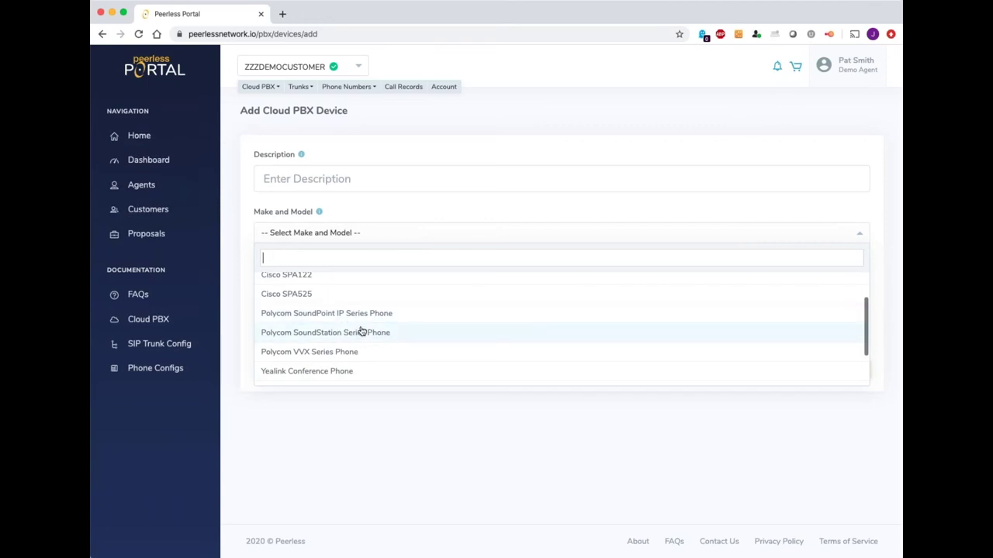
{"action": "scroll", "coordinate": [362, 327], "scroll_direction": "down", "scroll_amount": 3}
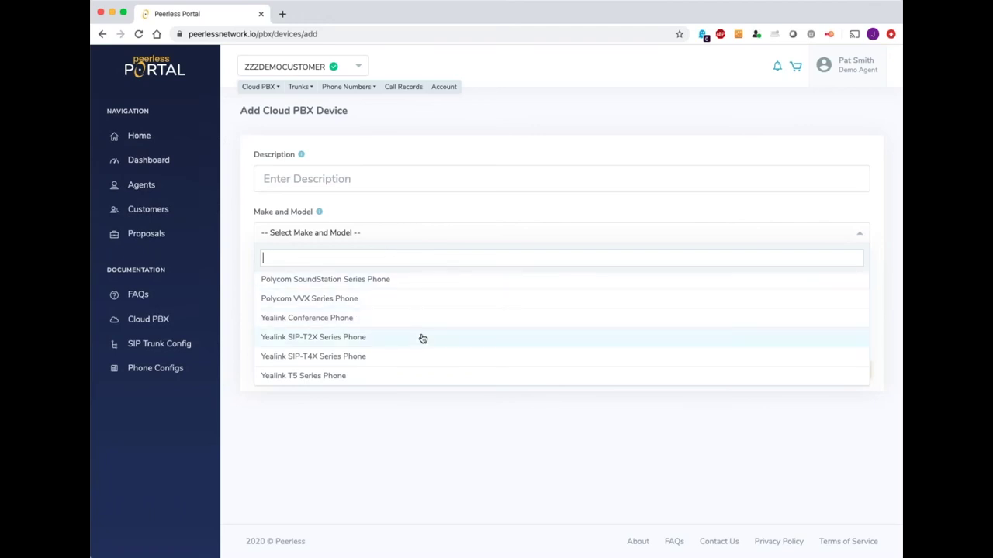
{"action": "scroll", "coordinate": [423, 338], "scroll_direction": "up", "scroll_amount": 3}
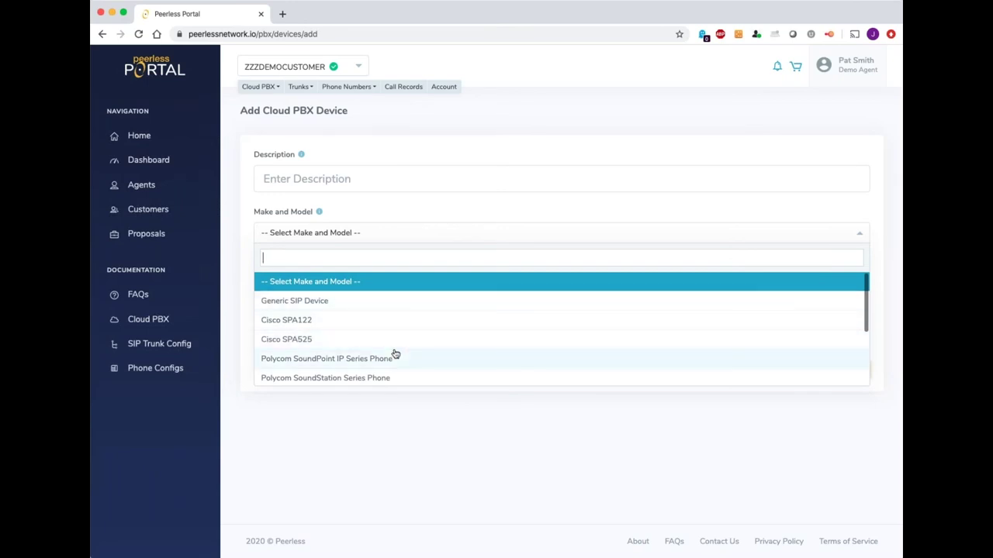
{"action": "left_click", "coordinate": [384, 303]}
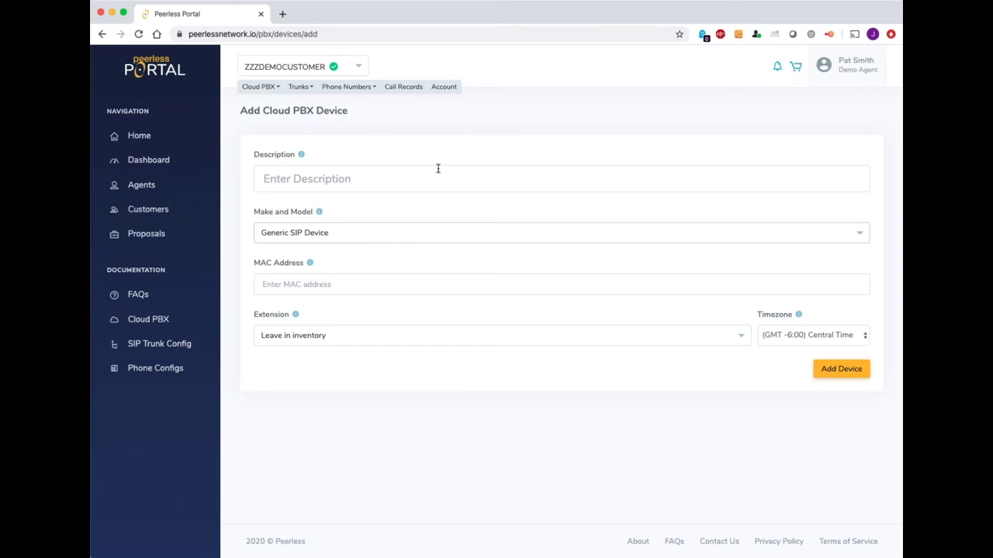
- View the customer's SIP trunks and check the active calls of the Customer demo trunk
{"action": "left_click", "coordinate": [298, 87]}
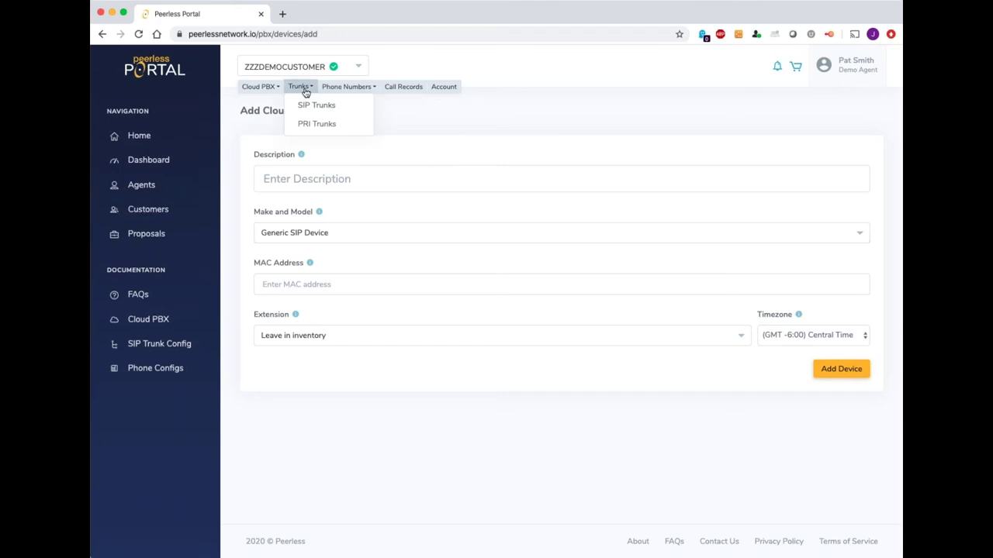
{"action": "left_click", "coordinate": [341, 106]}
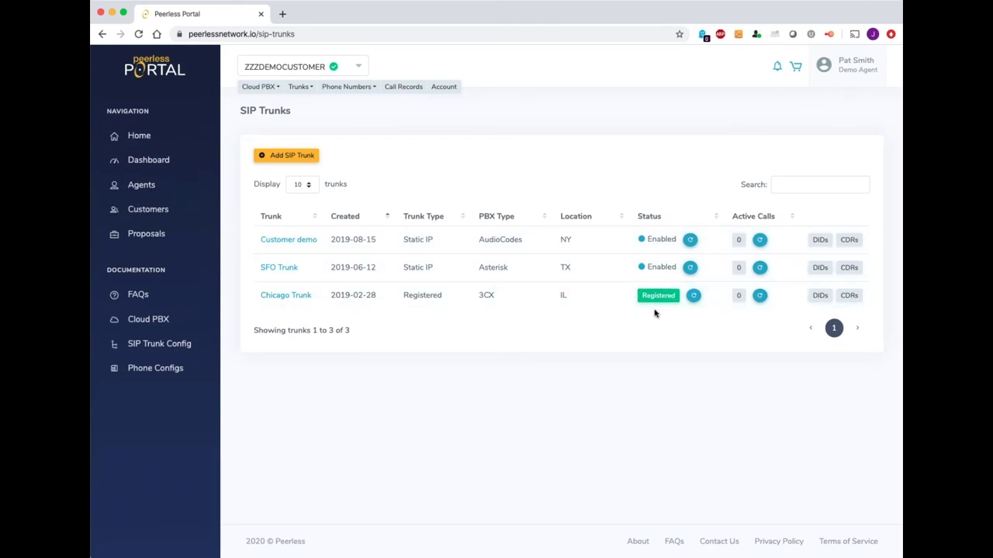
{"action": "left_click", "coordinate": [738, 240]}
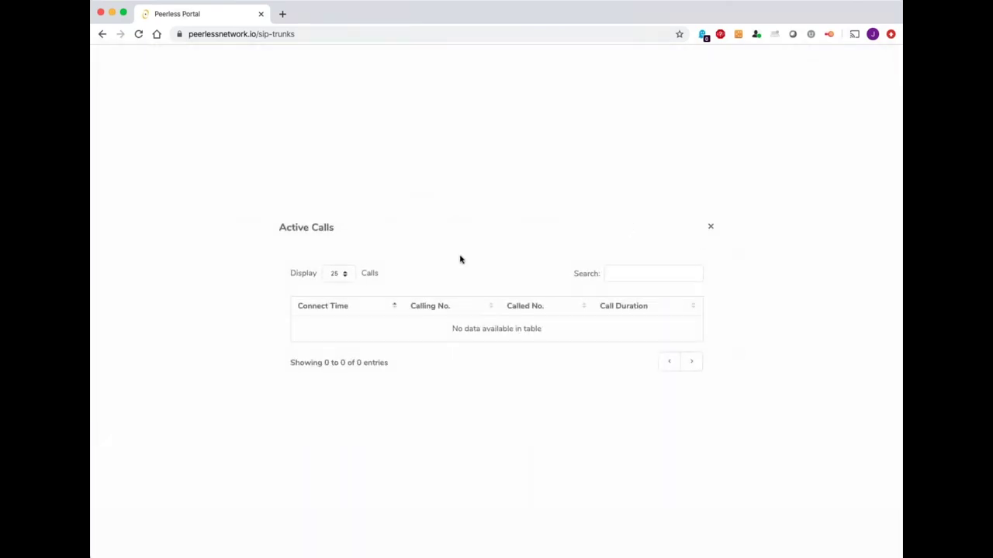
{"action": "left_click", "coordinate": [709, 230]}
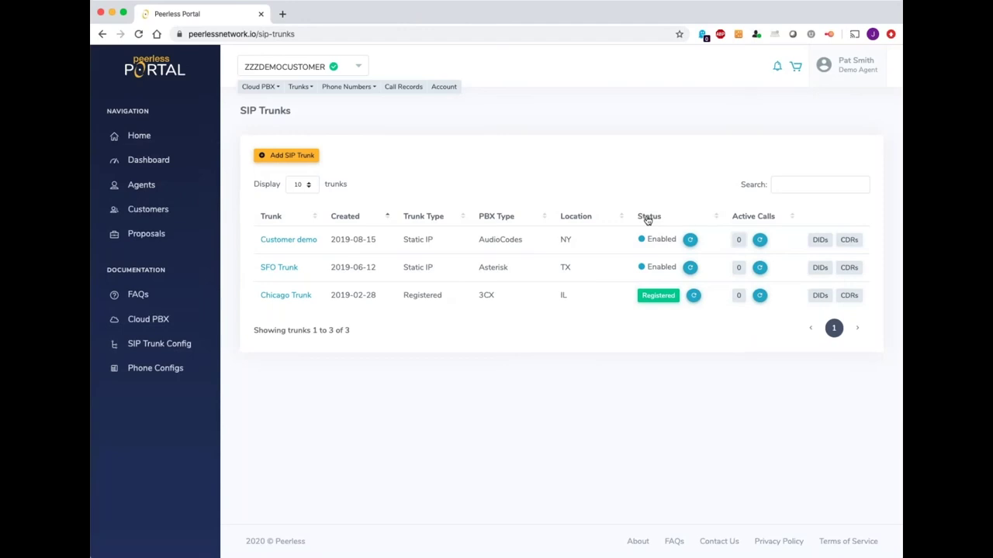
- Start a new SIP trunk and review its Config, Channels, Sources, Codecs and Checkout stages without adding the trunk
{"action": "left_click", "coordinate": [284, 155]}
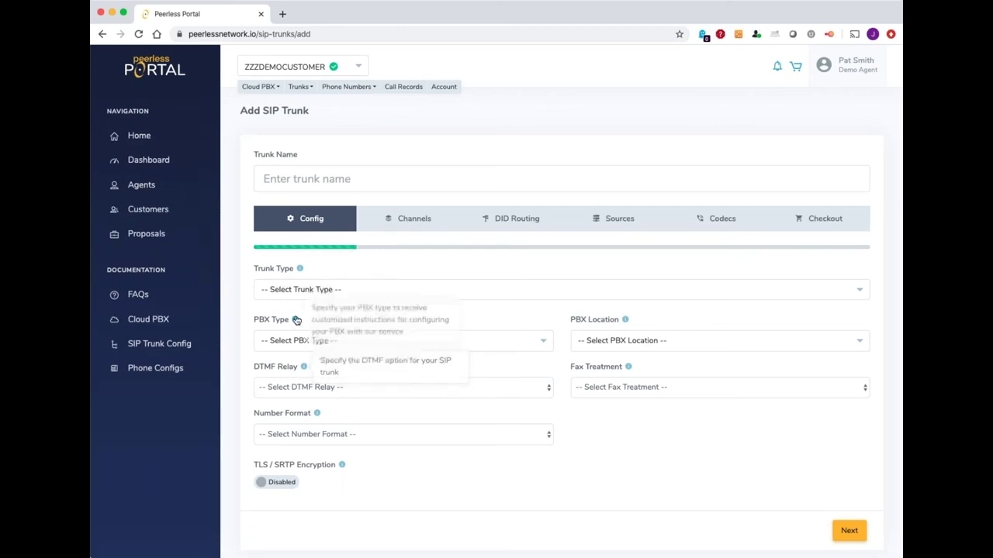
{"action": "mouse_move", "coordinate": [628, 367]}
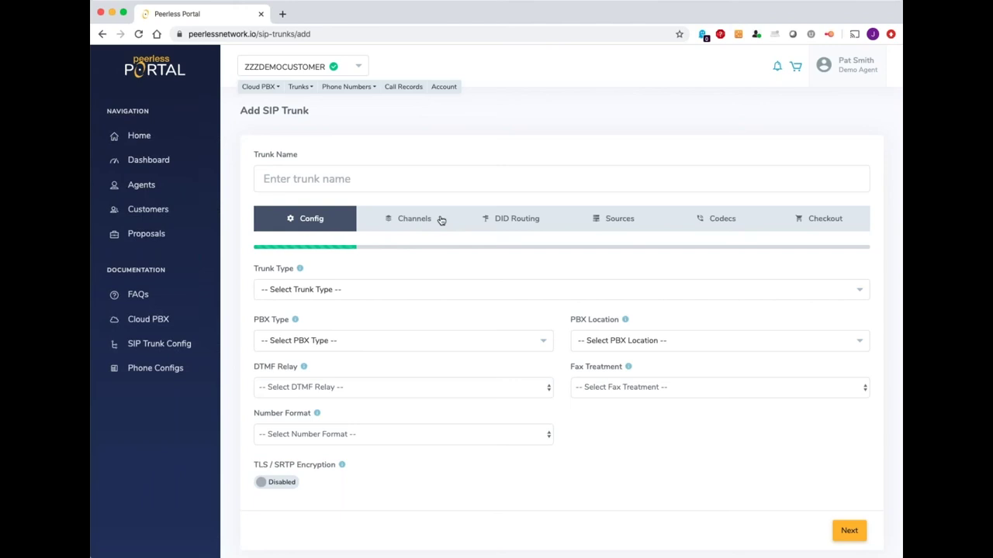
{"action": "left_click", "coordinate": [439, 221]}
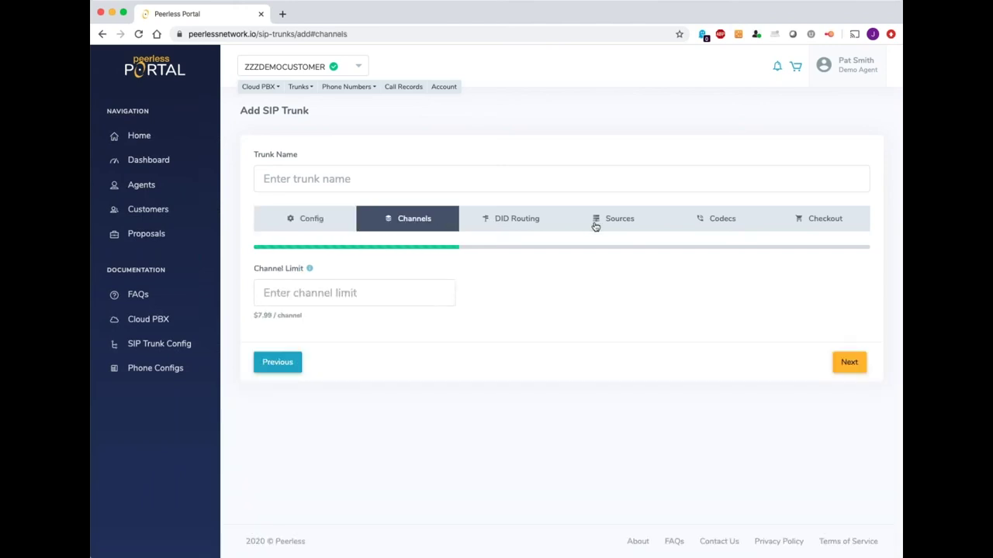
{"action": "left_click", "coordinate": [595, 225]}
{"action": "left_click", "coordinate": [732, 221]}
{"action": "left_click", "coordinate": [795, 220]}
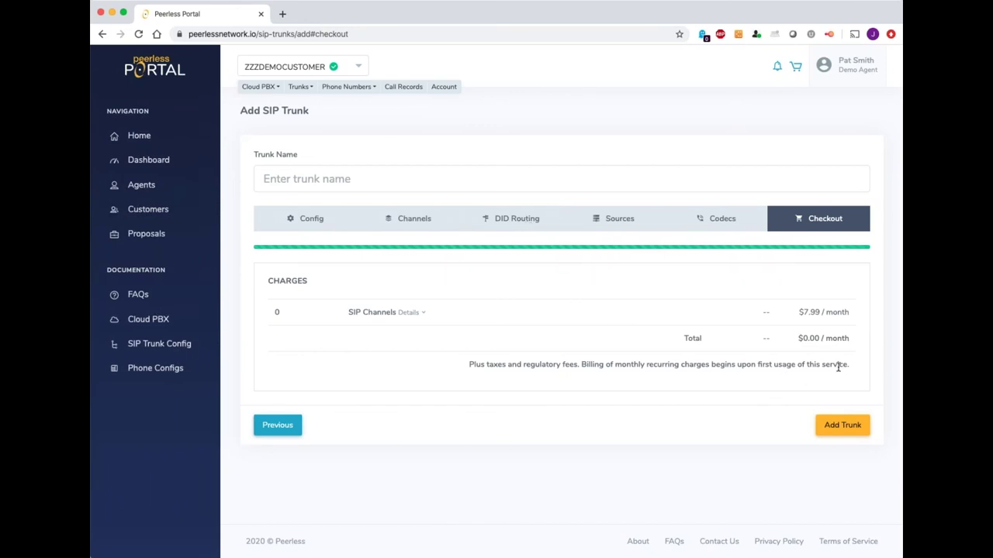
- View the customer's DIDs and start adding DIDs with Customer demo as the destination
{"action": "left_click", "coordinate": [356, 88]}
{"action": "left_click", "coordinate": [353, 105]}
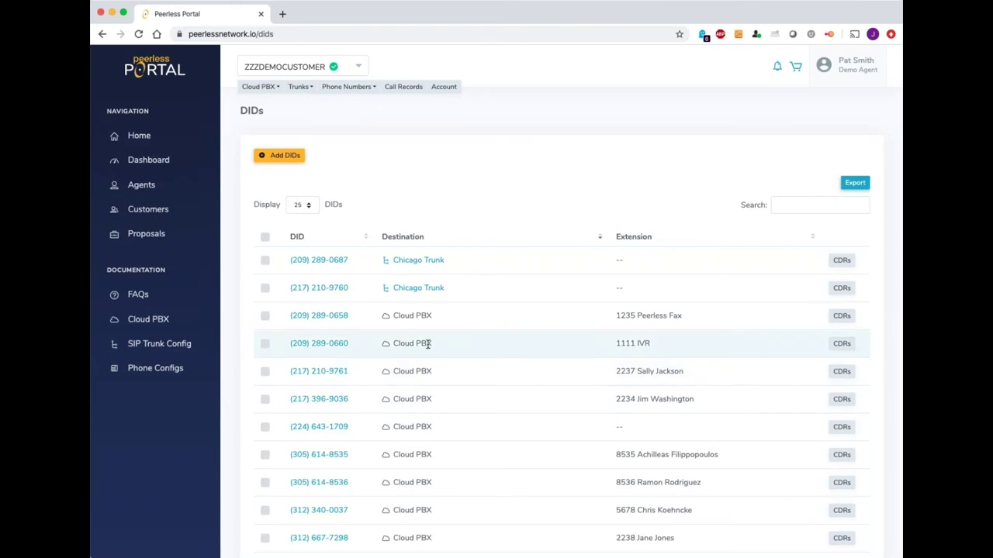
{"action": "left_click", "coordinate": [291, 160]}
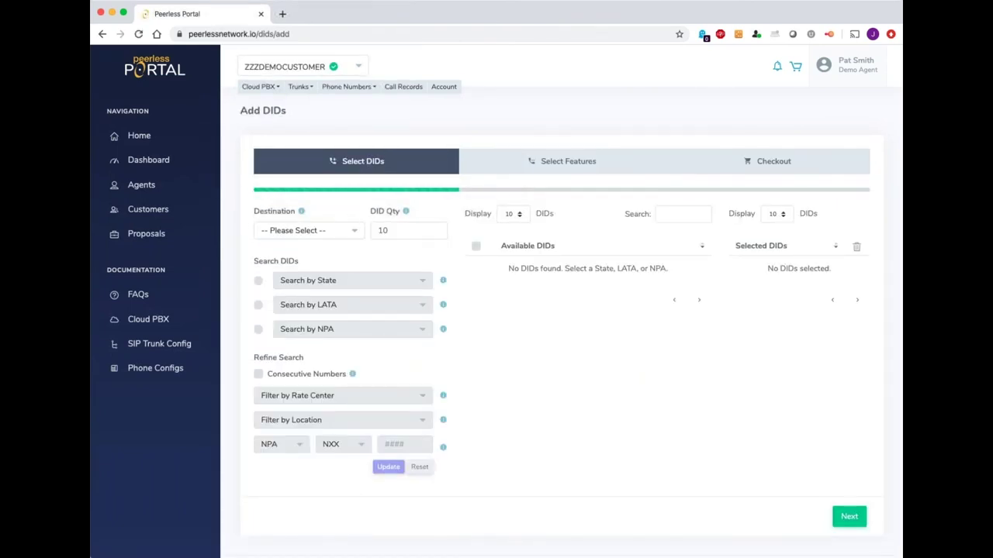
{"action": "left_click", "coordinate": [303, 232]}
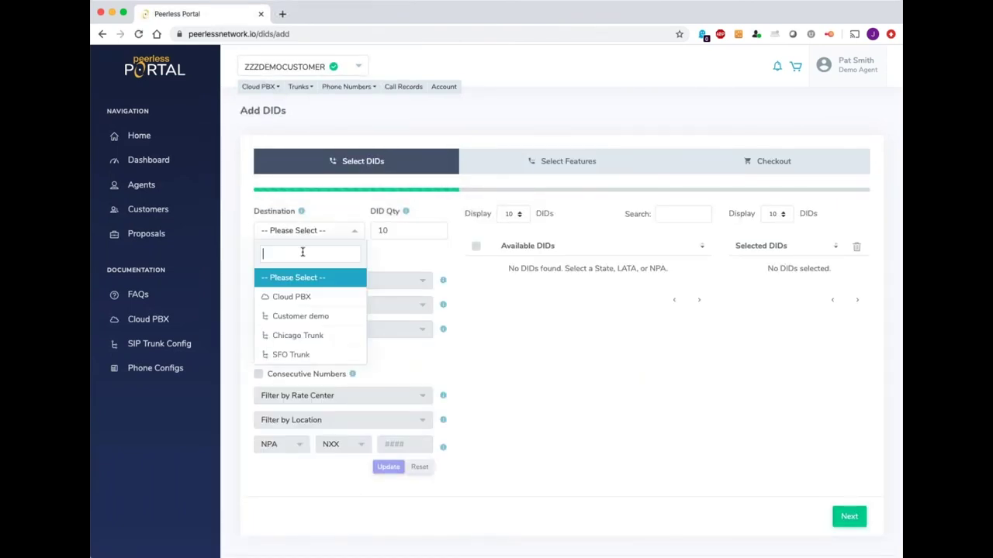
{"action": "left_click", "coordinate": [296, 320]}
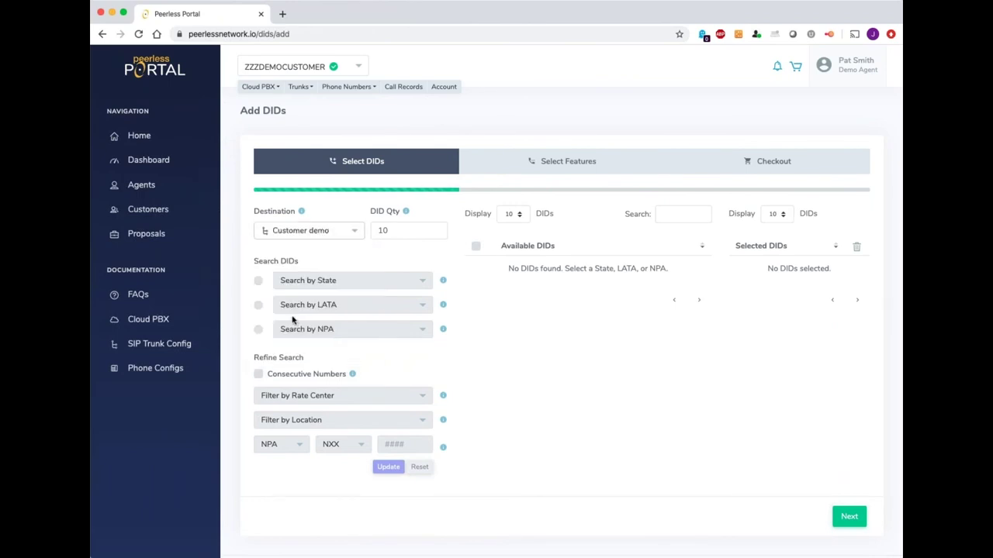
- Search the available DIDs by the state California and select the first three numbers in the list
{"action": "left_click", "coordinate": [260, 281]}
{"action": "left_click", "coordinate": [354, 282]}
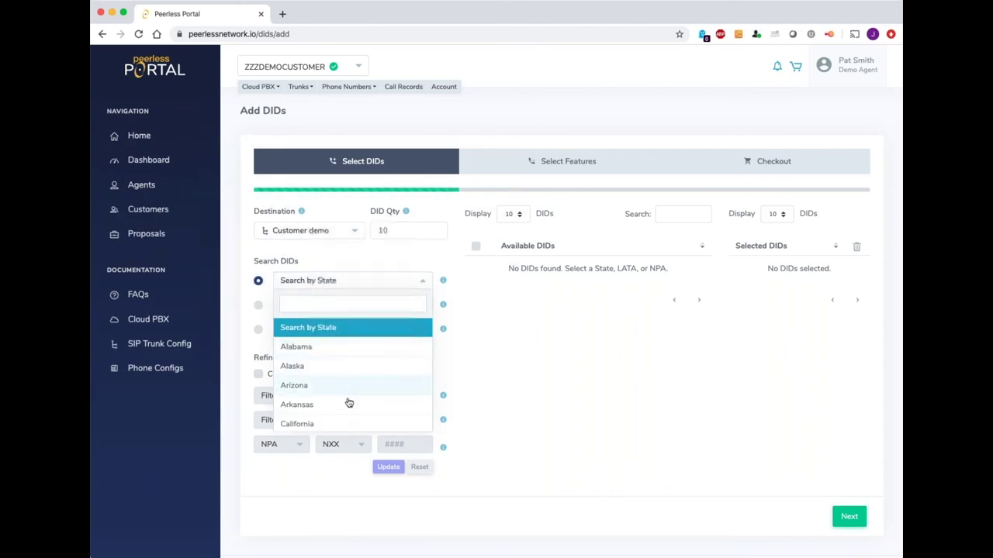
{"action": "left_click", "coordinate": [346, 425]}
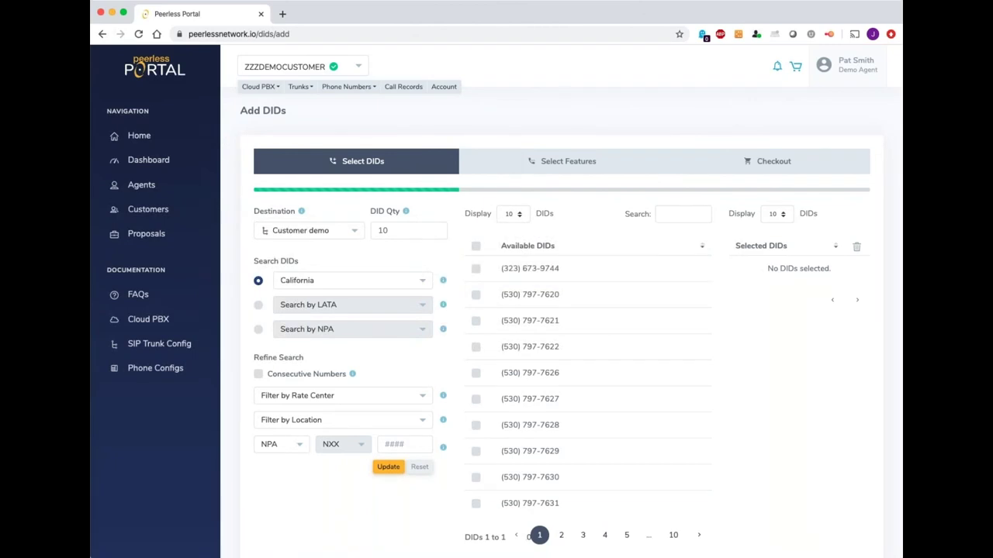
{"action": "left_click", "coordinate": [285, 449]}
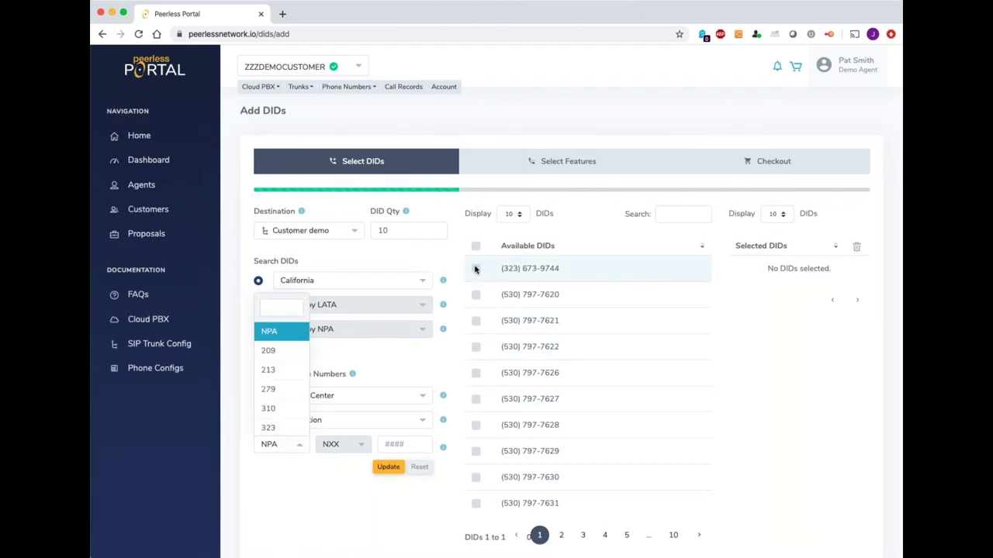
{"action": "left_click", "coordinate": [475, 268]}
{"action": "left_click", "coordinate": [475, 294]}
{"action": "left_click", "coordinate": [476, 320]}
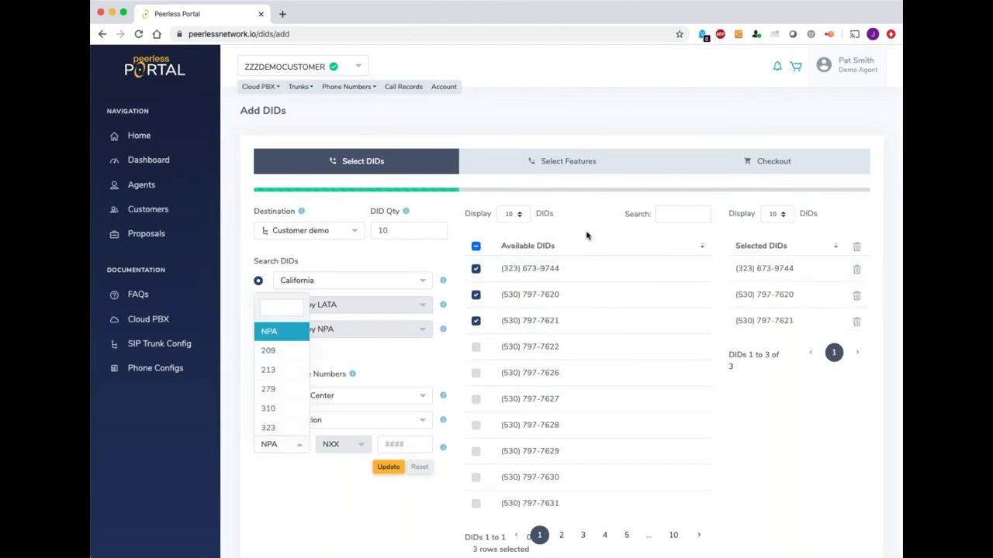
- Enable CNAM Delivery for all selected DIDs and review the order's setup and monthly charges at checkout
{"action": "left_click", "coordinate": [588, 167]}
{"action": "left_click", "coordinate": [354, 246]}
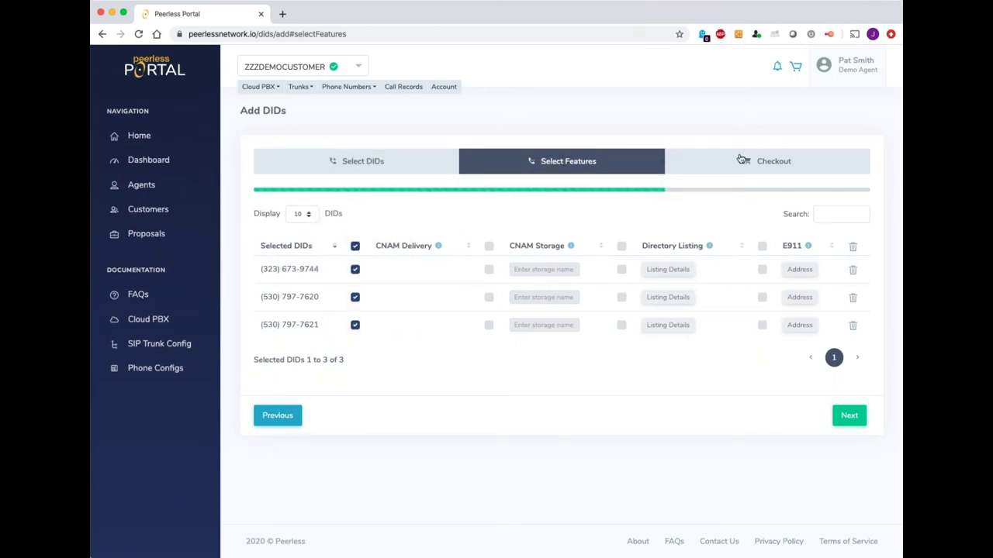
{"action": "left_click", "coordinate": [741, 159]}
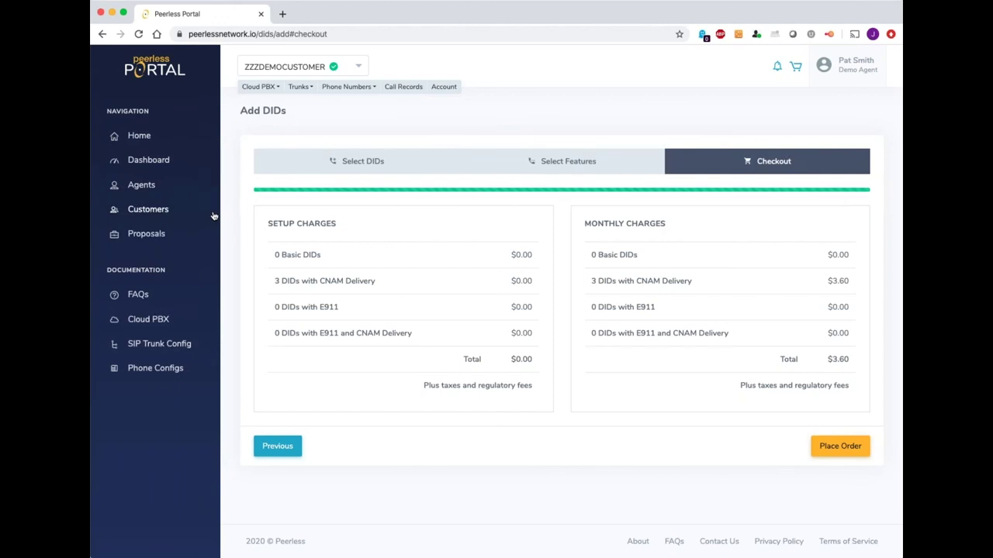
- Read through the portal's FAQs and view the Cloud PBX calling features documentation
{"action": "left_click", "coordinate": [138, 294]}
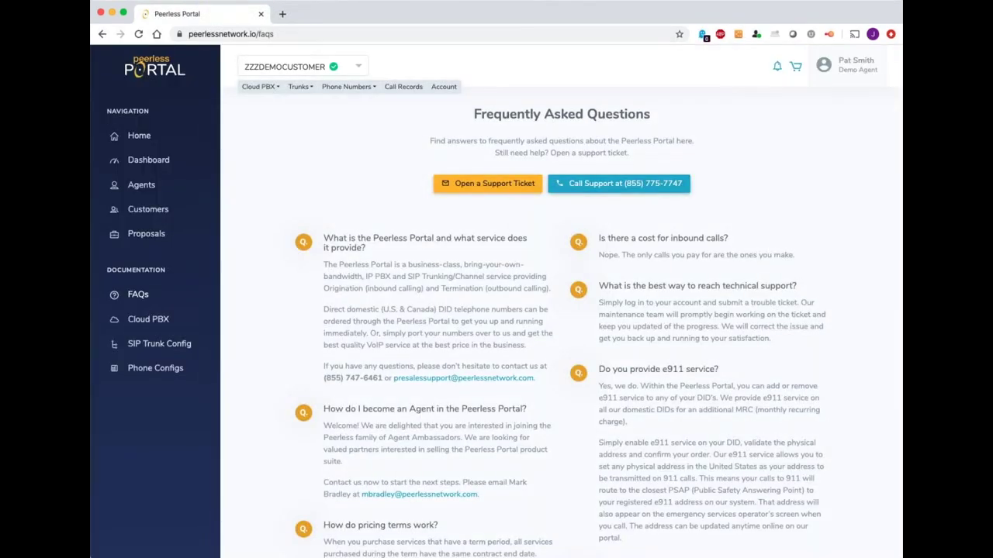
{"action": "scroll", "coordinate": [476, 278], "scroll_direction": "down", "scroll_amount": 5}
{"action": "scroll", "coordinate": [476, 279], "scroll_direction": "down", "scroll_amount": 5}
{"action": "scroll", "coordinate": [474, 279], "scroll_direction": "up", "scroll_amount": 15}
{"action": "left_click", "coordinate": [148, 319]}
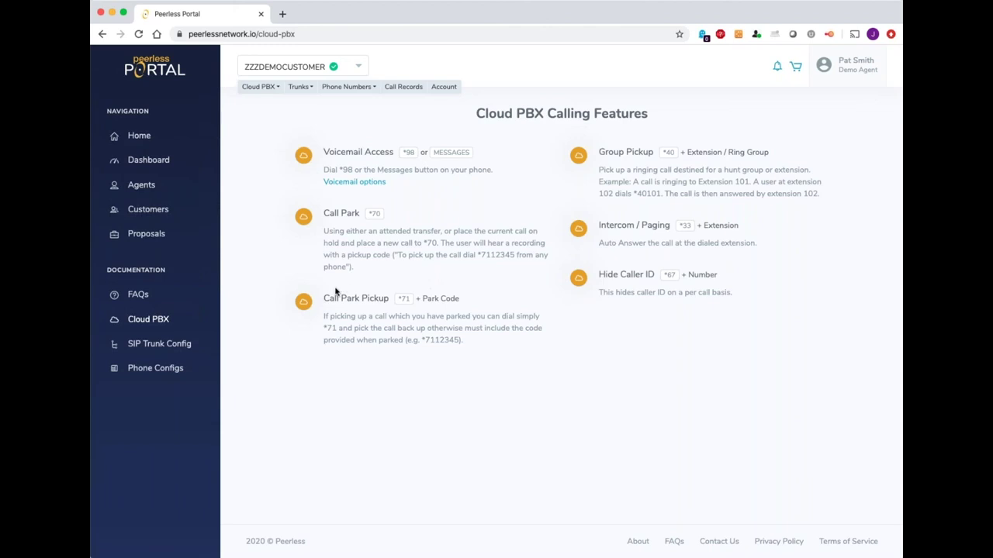
- View the PBX config guides for SIP trunks and read the 3CX guide for a registered trunk
{"action": "left_click", "coordinate": [176, 349]}
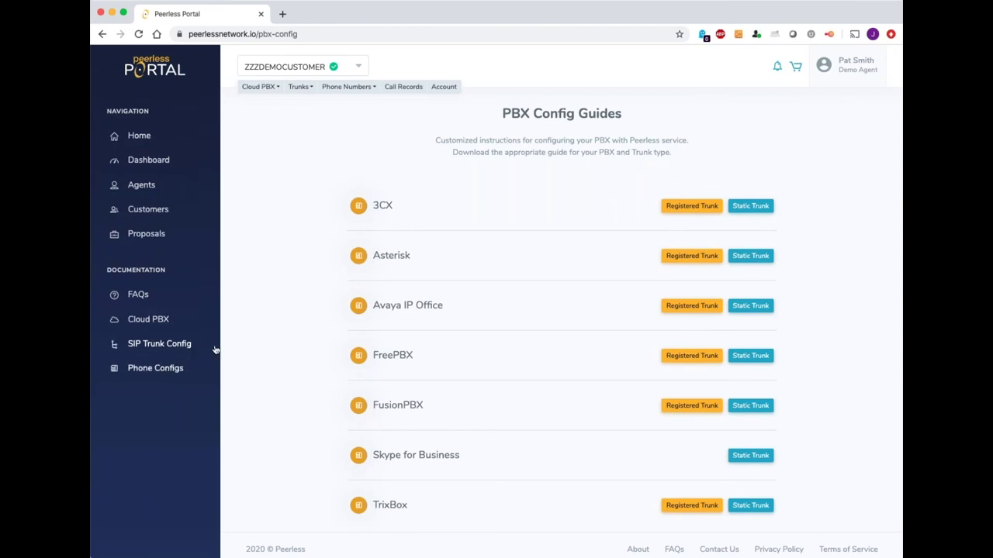
{"action": "scroll", "coordinate": [845, 190], "scroll_direction": "down", "scroll_amount": 1}
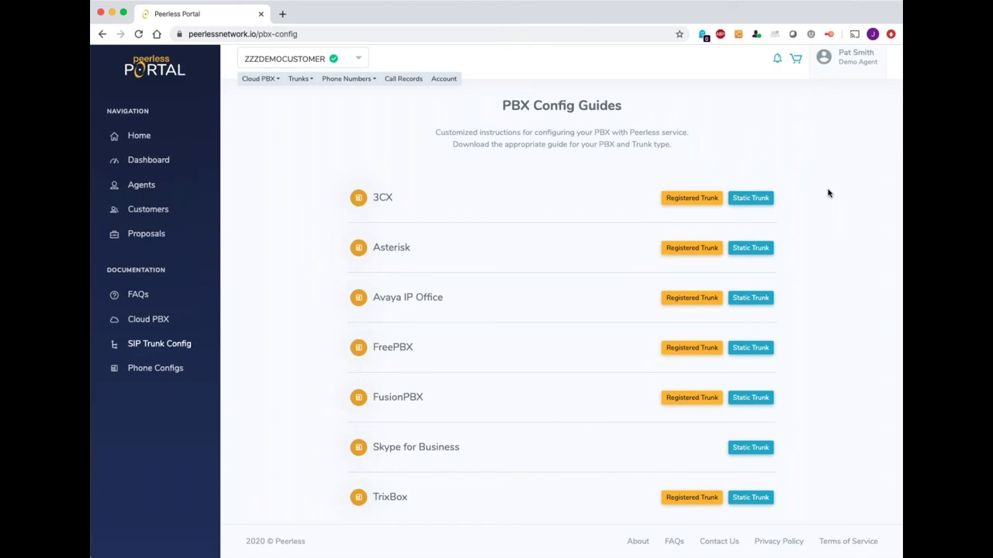
{"action": "left_click", "coordinate": [692, 198]}
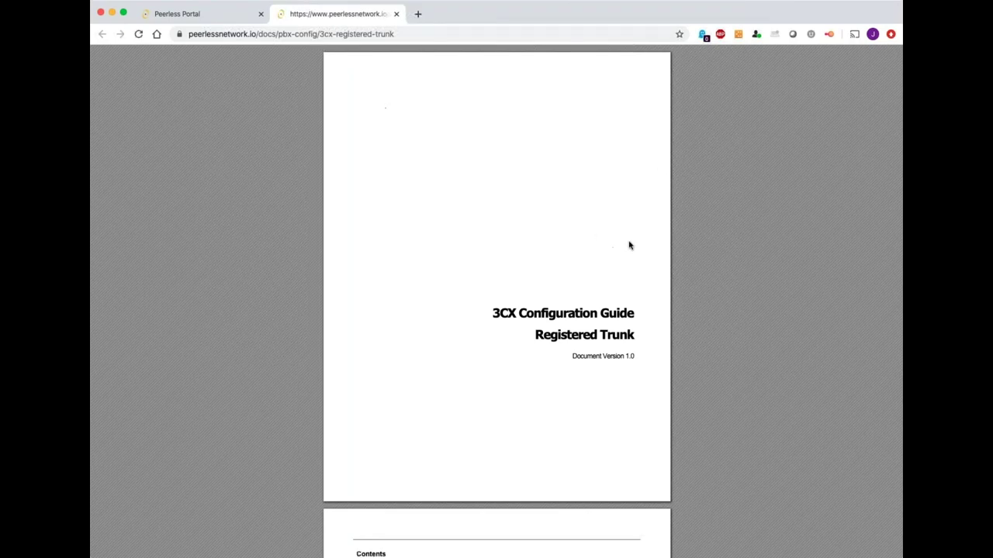
{"action": "scroll", "coordinate": [567, 214], "scroll_direction": "down", "scroll_amount": 10}
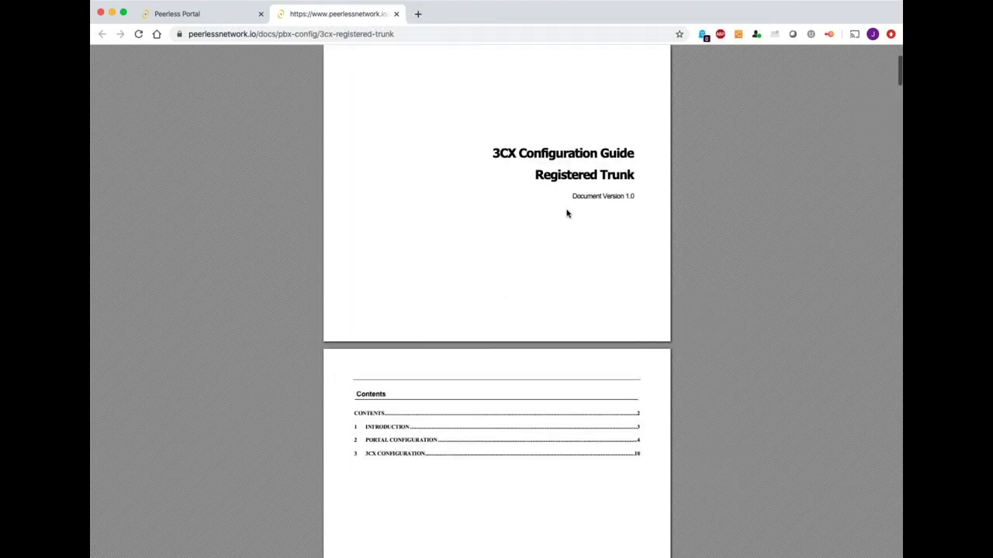
- Read through the portal and 3CX configuration pages of the 3CX registered trunk guide and close the guide
{"action": "scroll", "coordinate": [567, 213], "scroll_direction": "down", "scroll_amount": 10}
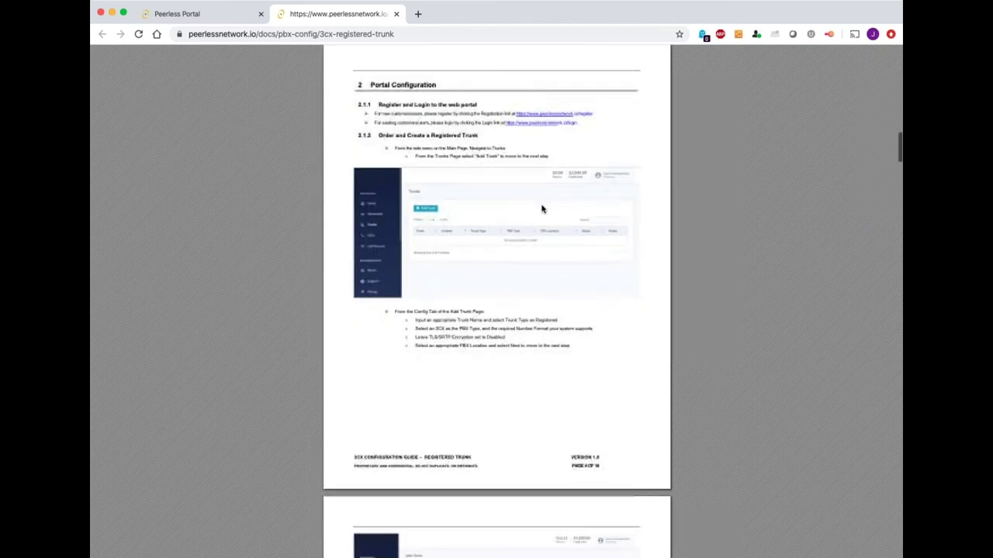
{"action": "scroll", "coordinate": [542, 208], "scroll_direction": "down", "scroll_amount": 12}
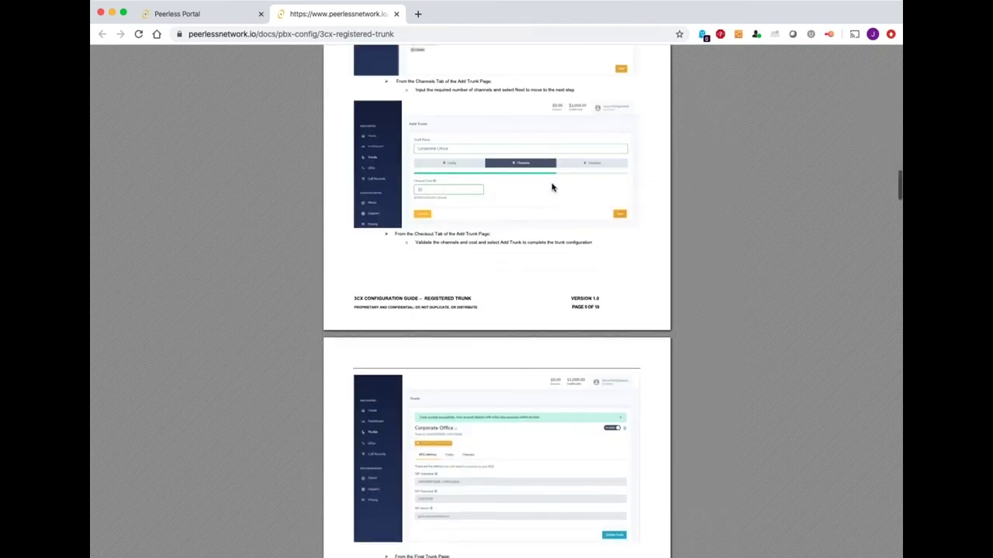
{"action": "scroll", "coordinate": [539, 191], "scroll_direction": "down", "scroll_amount": 12}
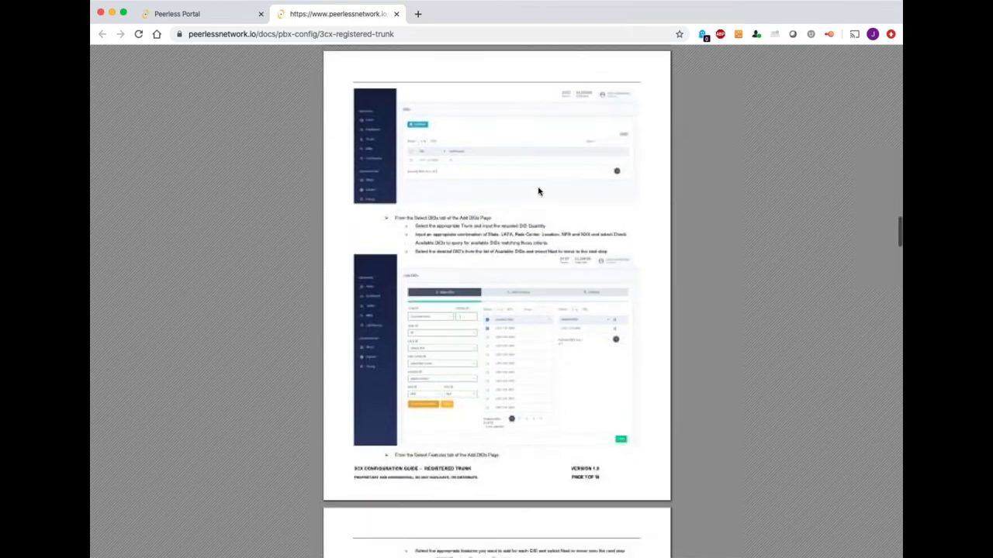
{"action": "scroll", "coordinate": [539, 192], "scroll_direction": "down", "scroll_amount": 5}
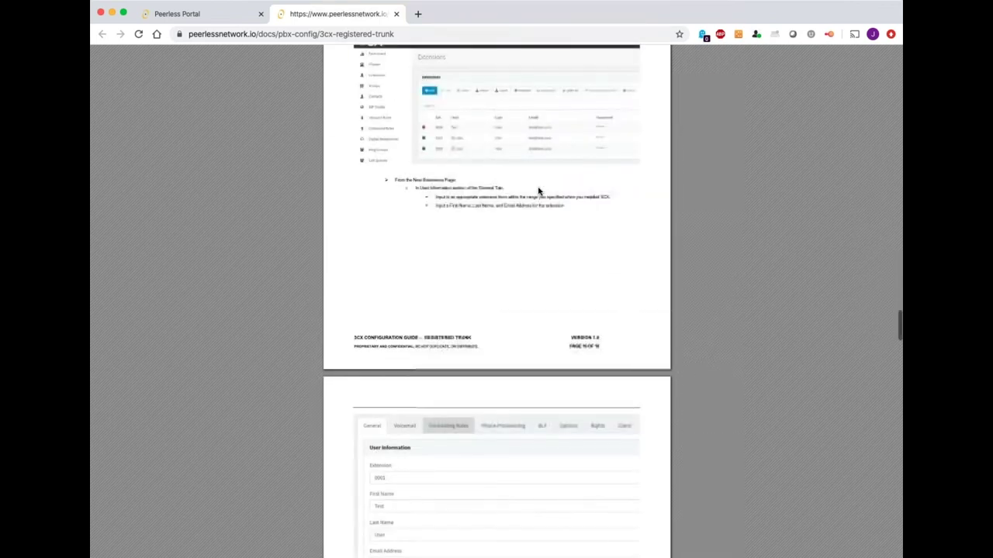
{"action": "scroll", "coordinate": [536, 182], "scroll_direction": "up", "scroll_amount": 1}
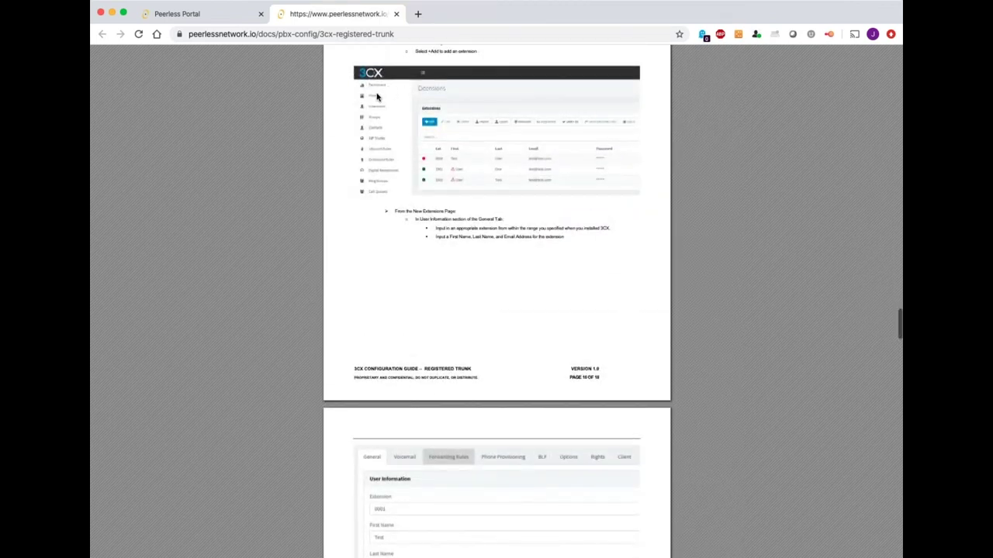
{"action": "left_click", "coordinate": [395, 14]}
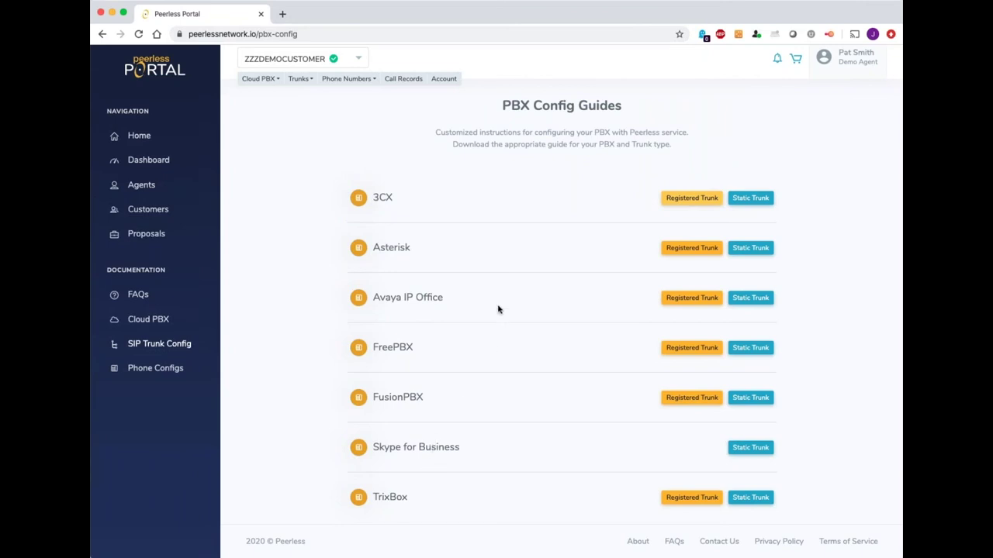
- Look over the PBX systems that have config guides, highlighting the Avaya IP Office entry
{"action": "left_click_drag", "start_coordinate": [468, 292], "coordinate": [370, 290]}
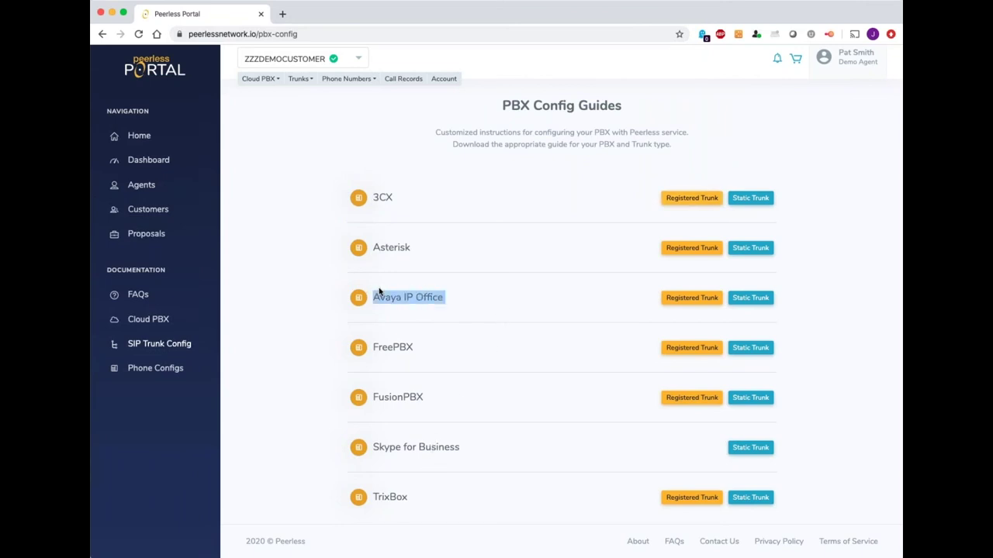
{"action": "scroll", "coordinate": [457, 300], "scroll_direction": "up", "scroll_amount": 1}
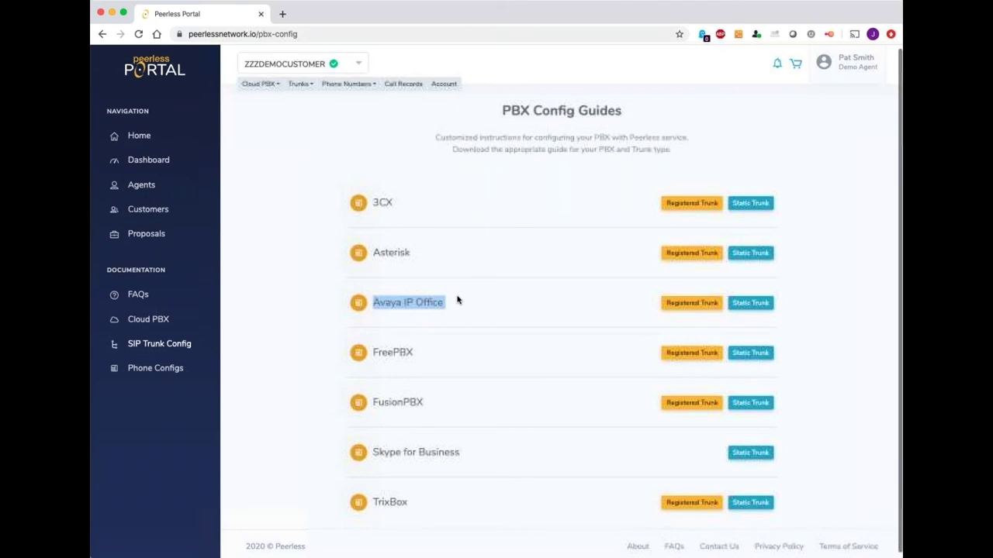
{"action": "left_click", "coordinate": [628, 308]}
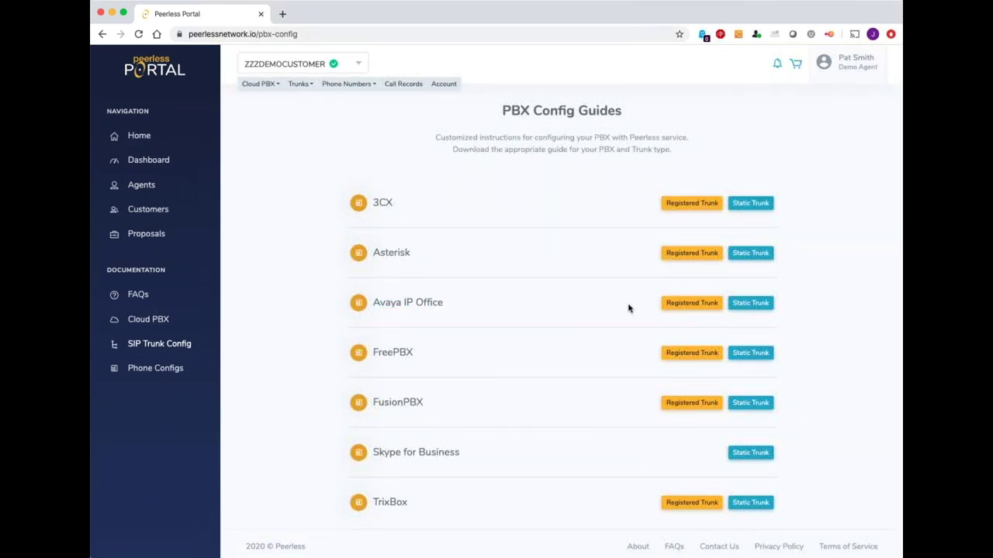
{"action": "scroll", "coordinate": [574, 326], "scroll_direction": "down", "scroll_amount": 1}
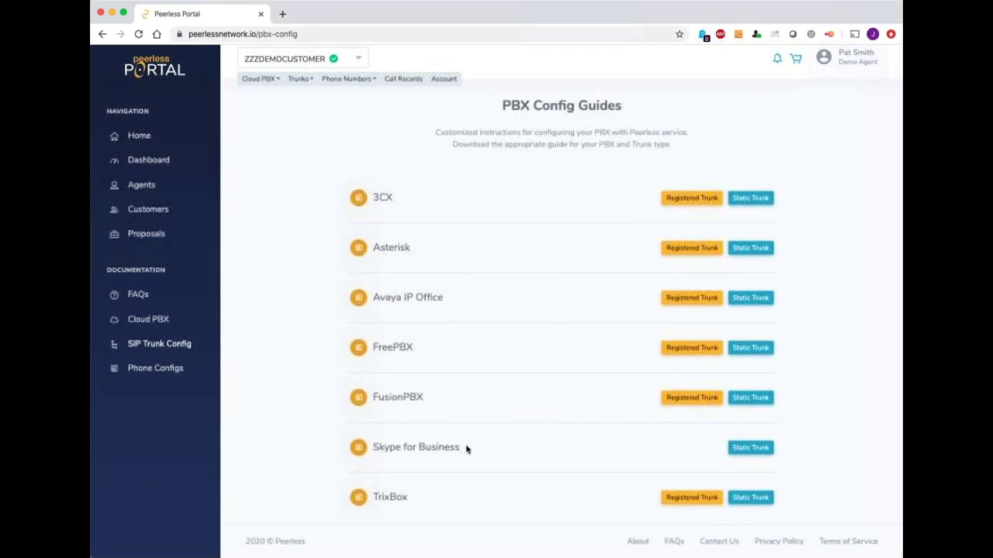
- View the deskphone configuration guides for Cloud PBX and return to the portal's home page
{"action": "left_click", "coordinate": [139, 370]}
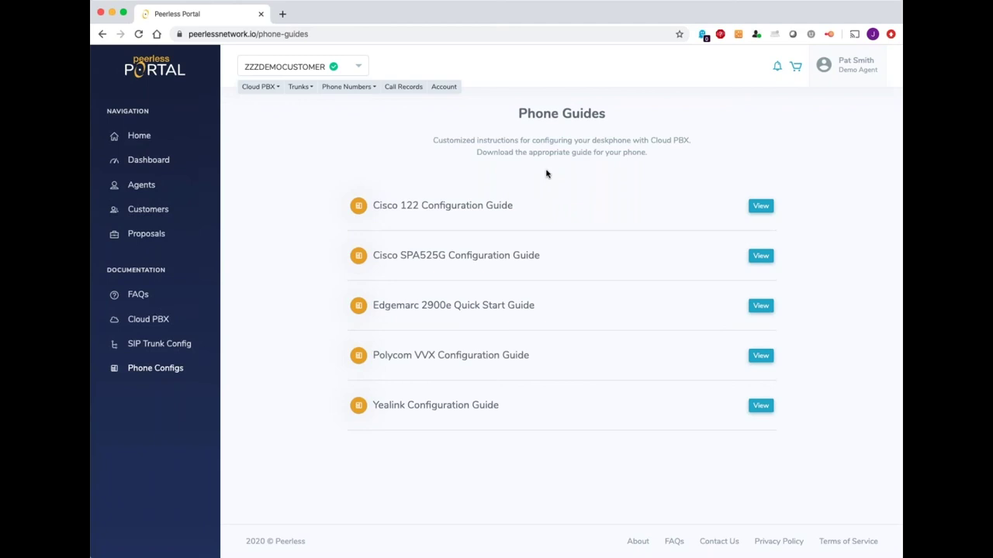
{"action": "left_click", "coordinate": [139, 135]}
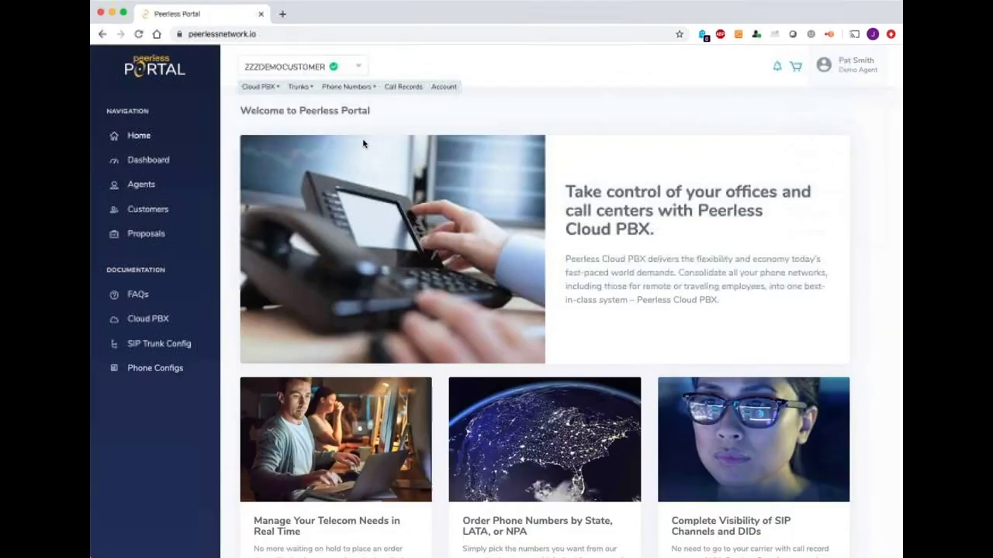